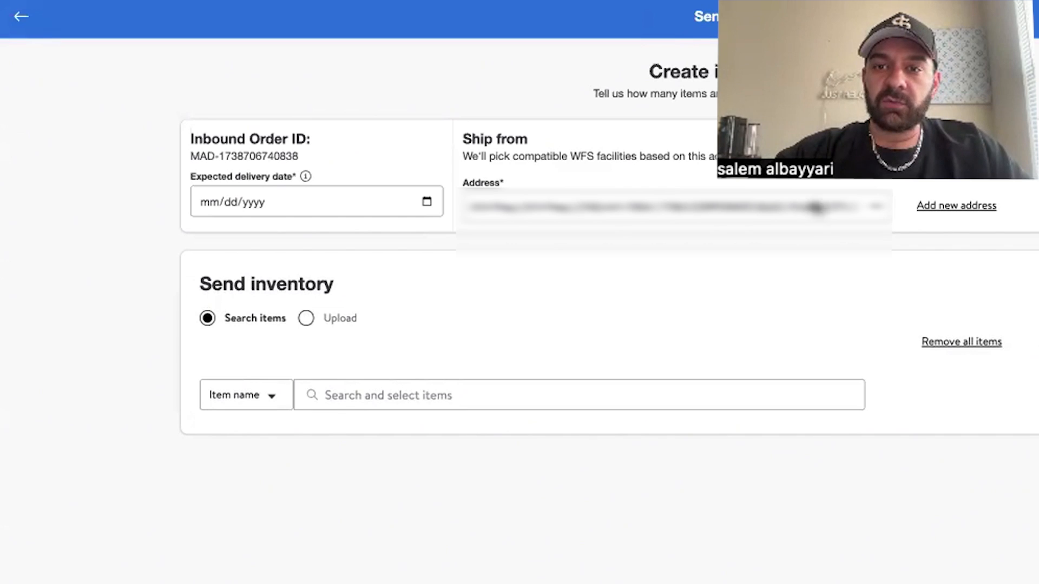
- Check the saved ship-from addresses and set the inbound order's expected delivery date to 02/13/2025
click(798, 215)
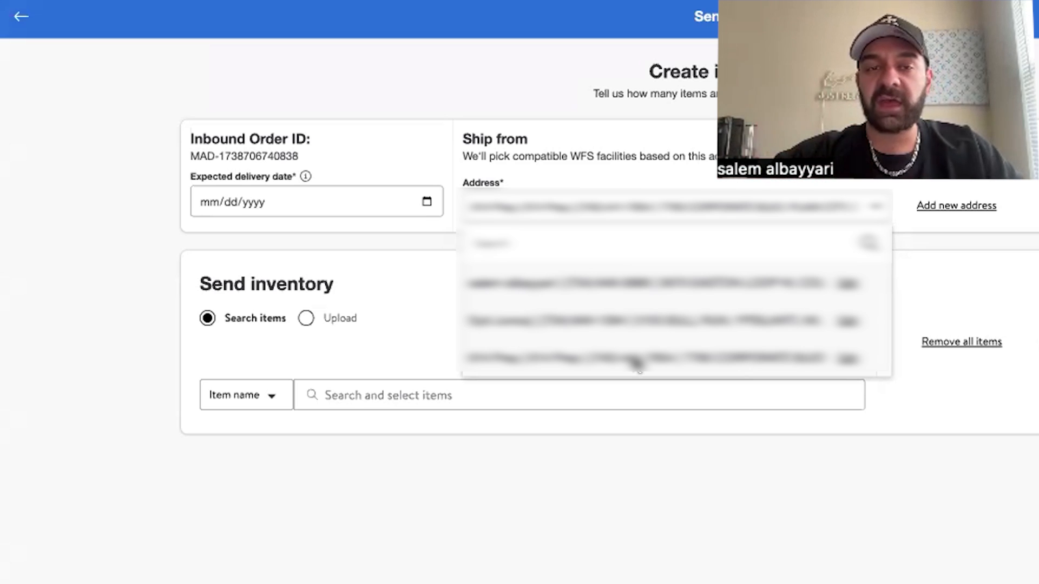
click(394, 203)
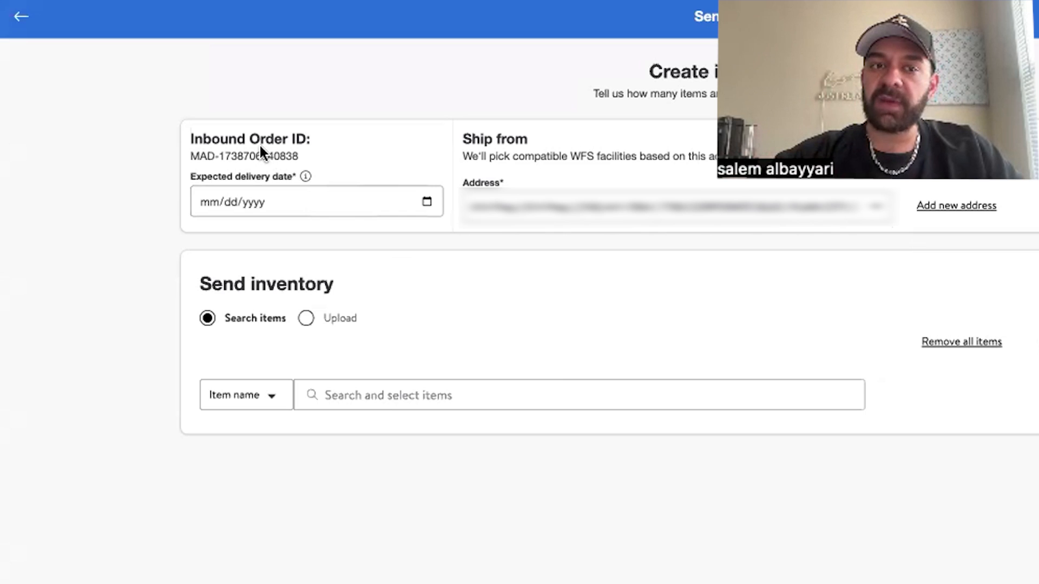
mouse_move(304, 185)
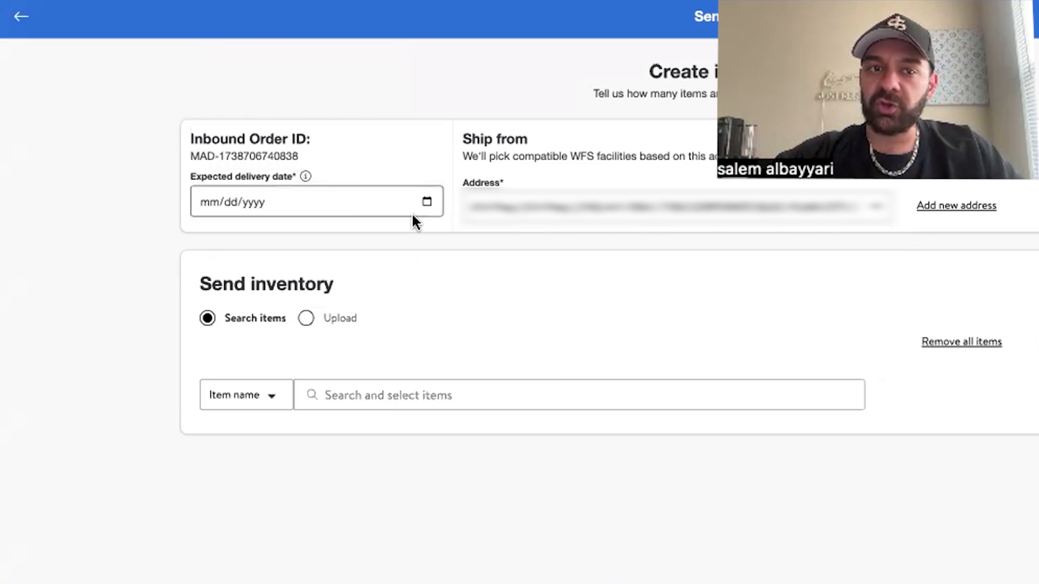
click(427, 204)
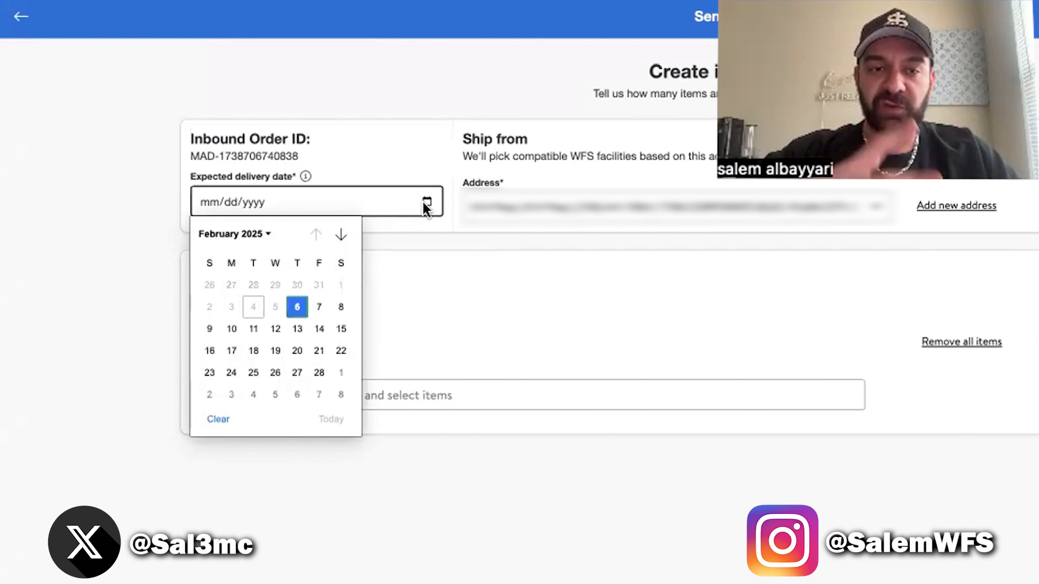
click(299, 330)
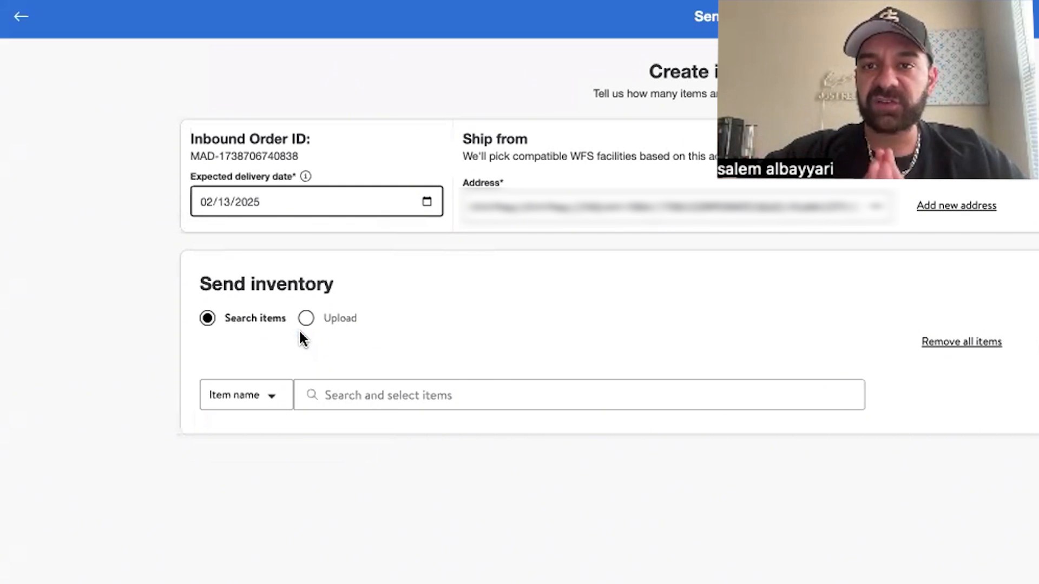
click(279, 391)
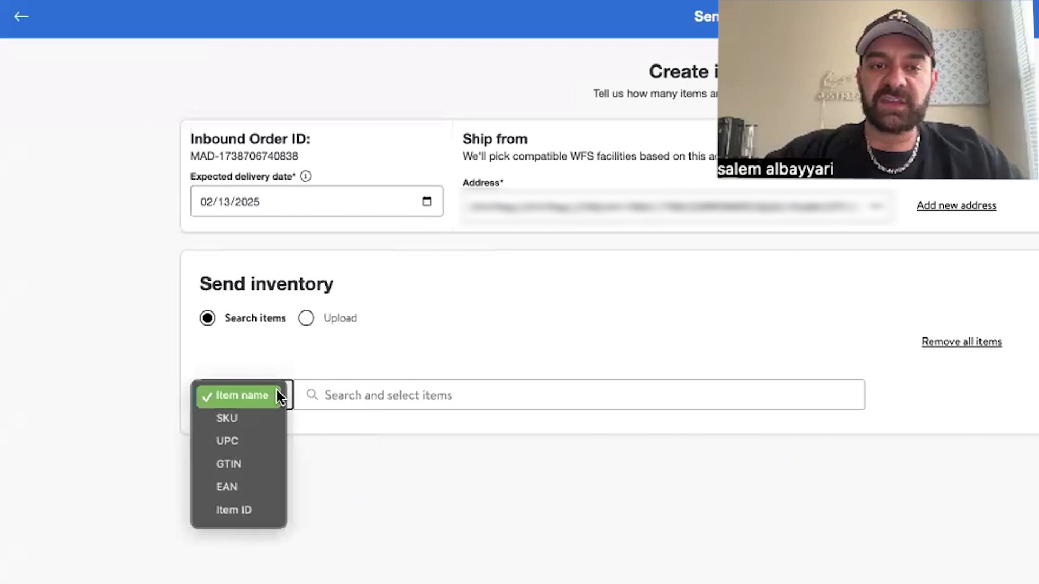
click(277, 389)
click(242, 395)
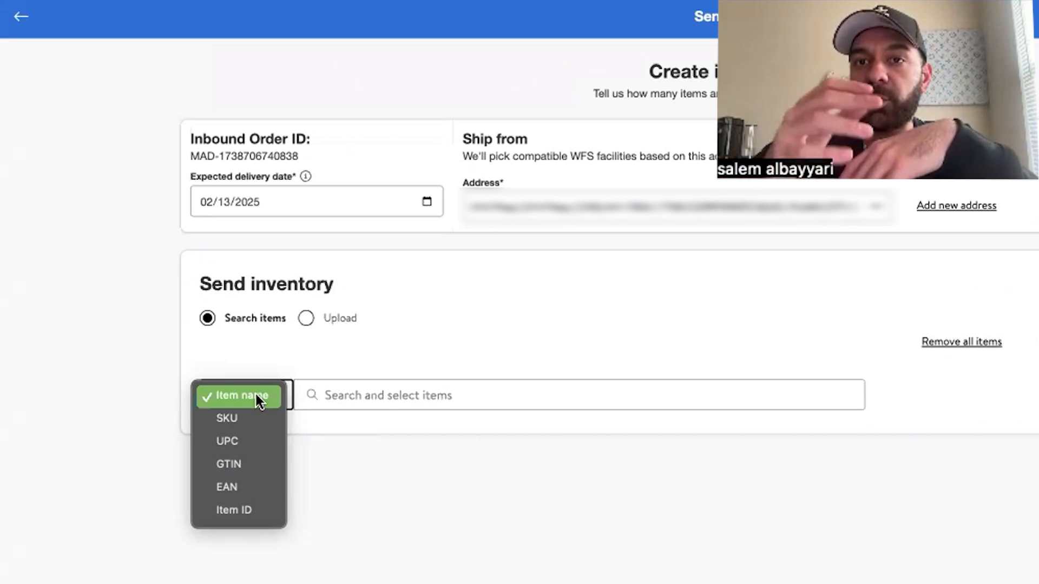
click(312, 347)
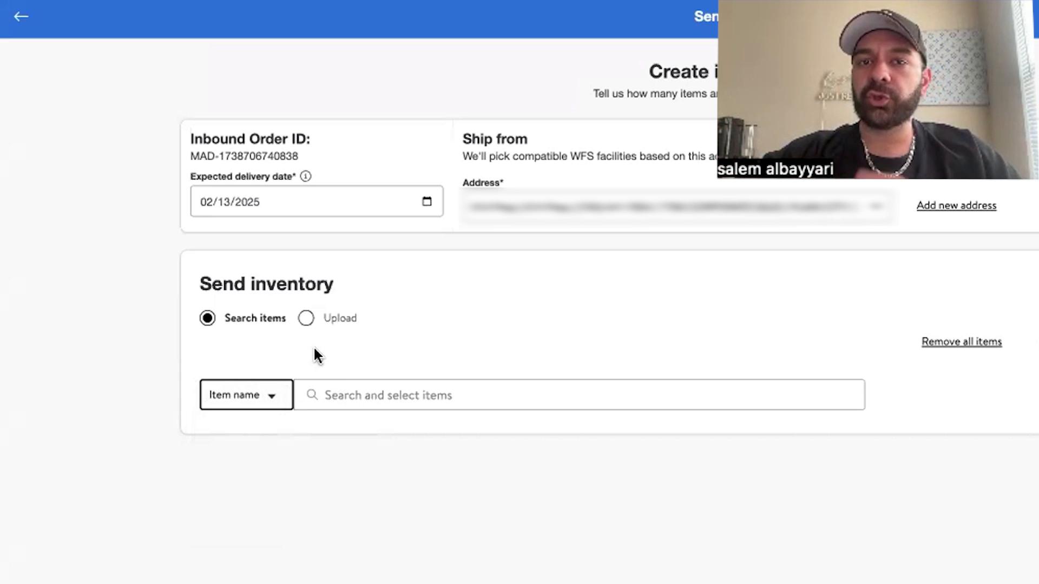
- Look up Zhu Zhu Pets - Hamster Ball in the catalog and add it to the inbound order using Item ID 12442554
click(317, 233)
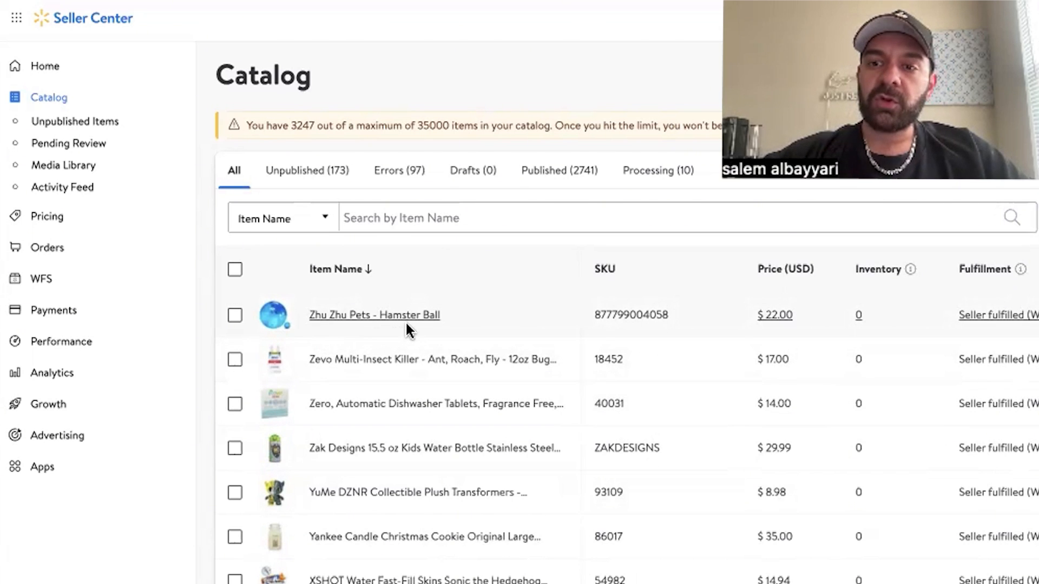
mouse_move(410, 324)
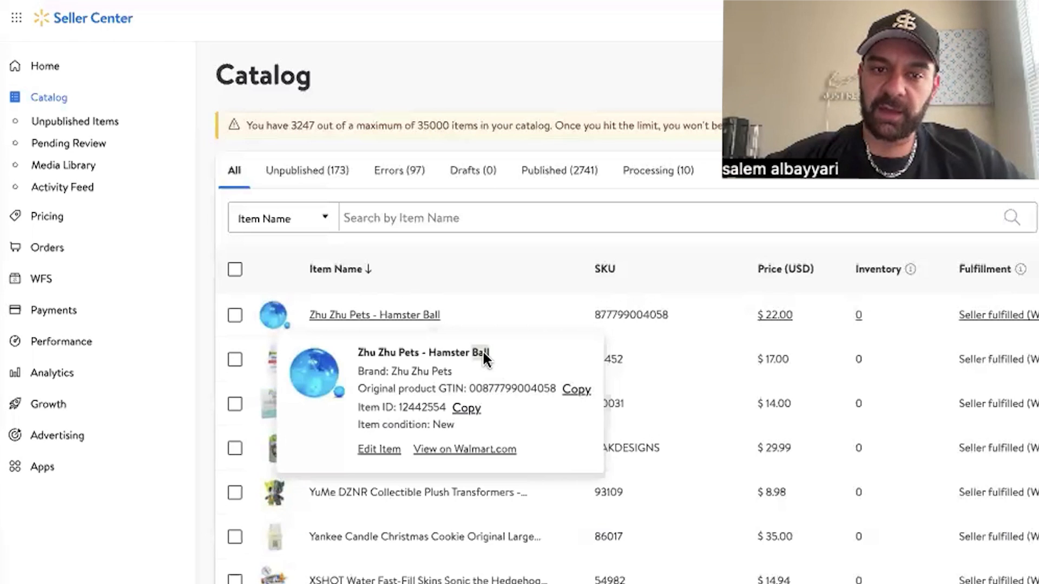
triple_click(453, 353)
key(ctrl+c)
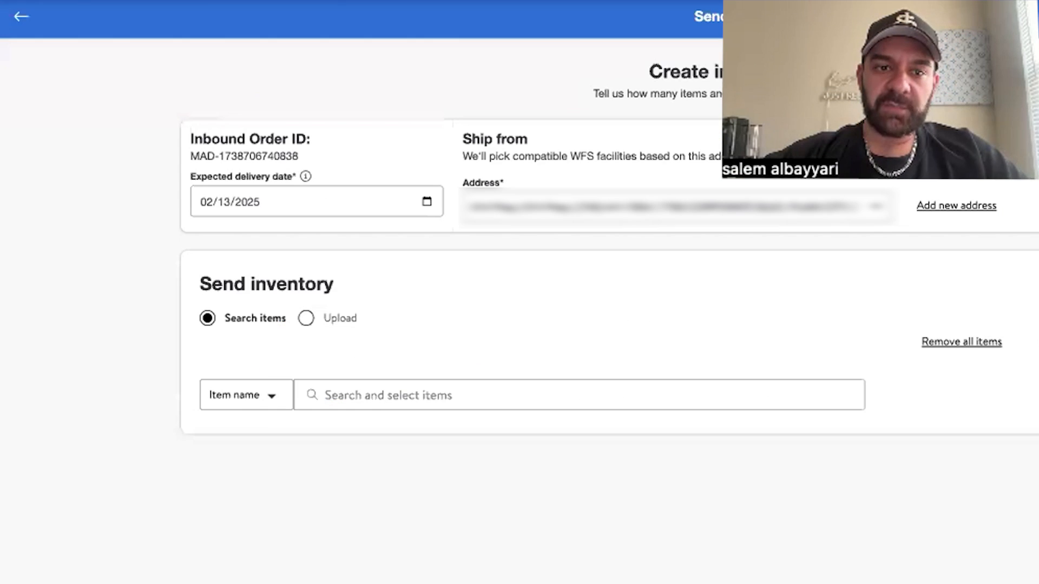
click(329, 397)
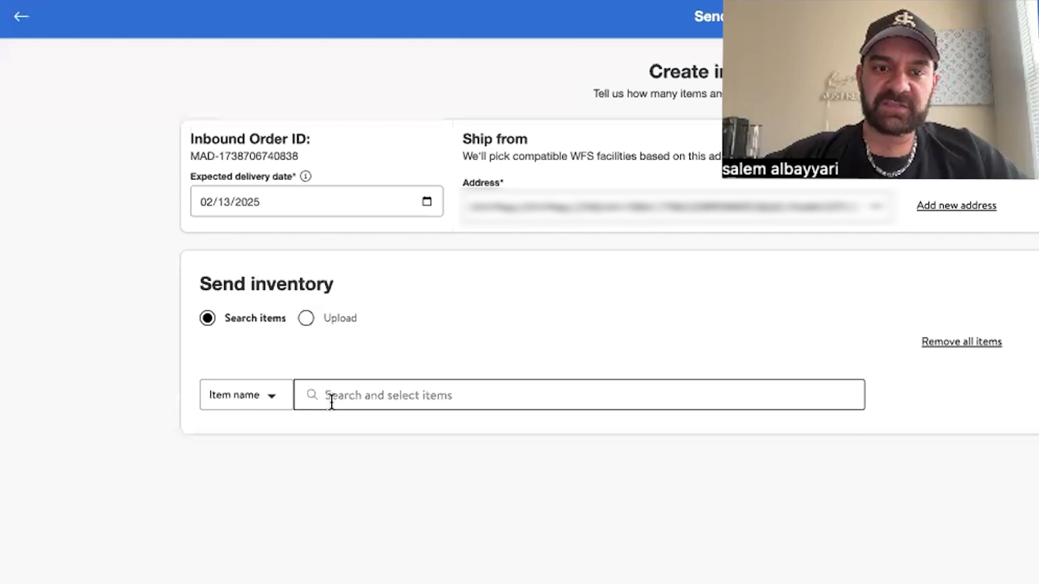
key(ctrl+v)
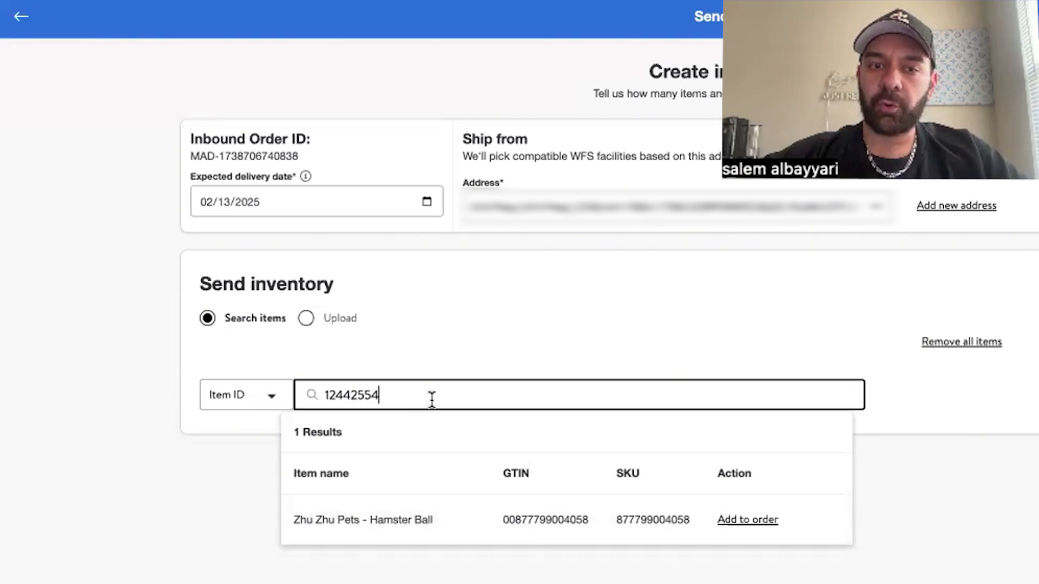
click(756, 528)
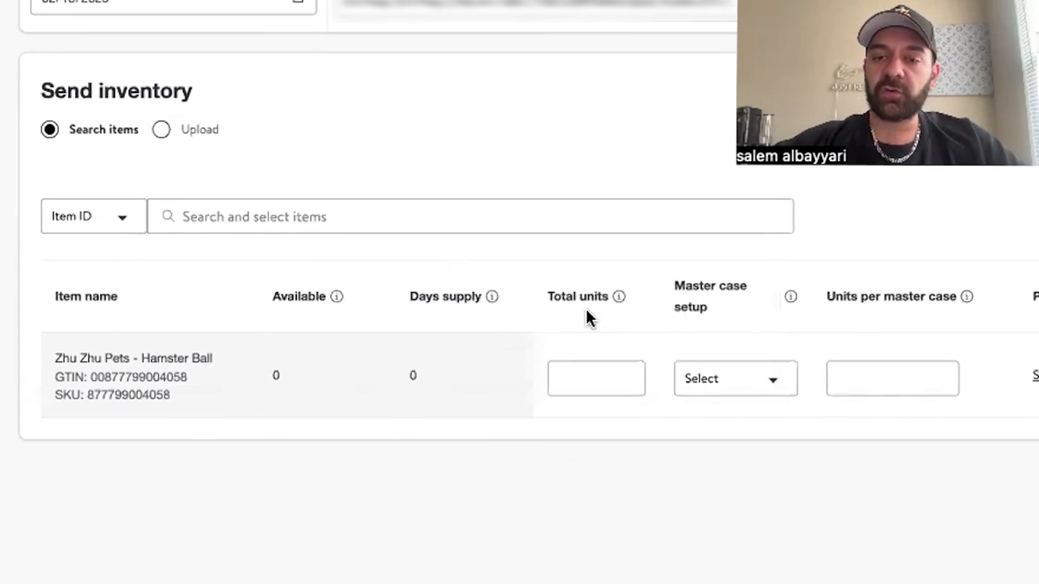
- Set the hamster ball's total units to 50 and its master case setup to Individual
click(584, 352)
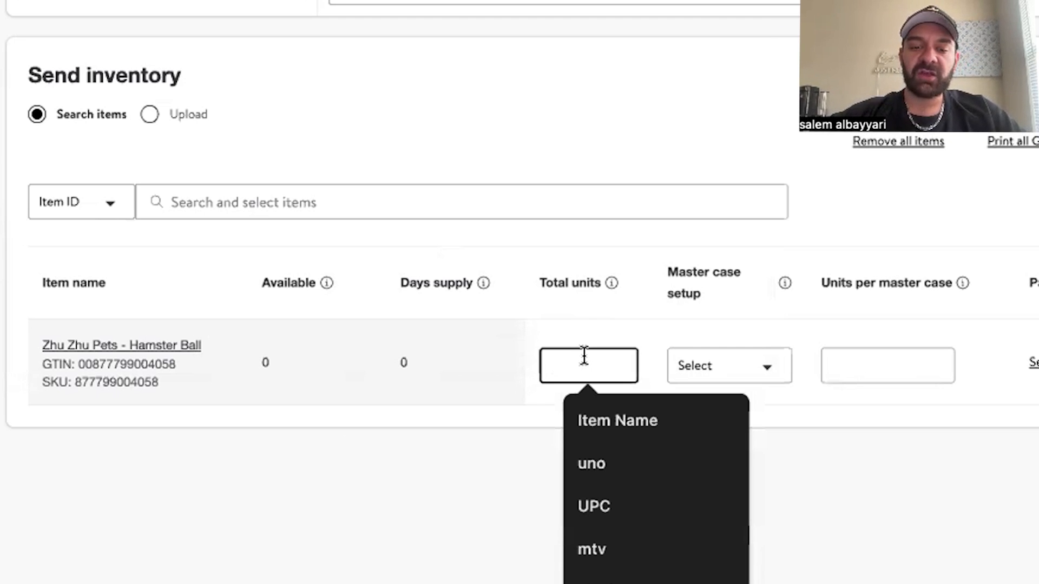
text(50)
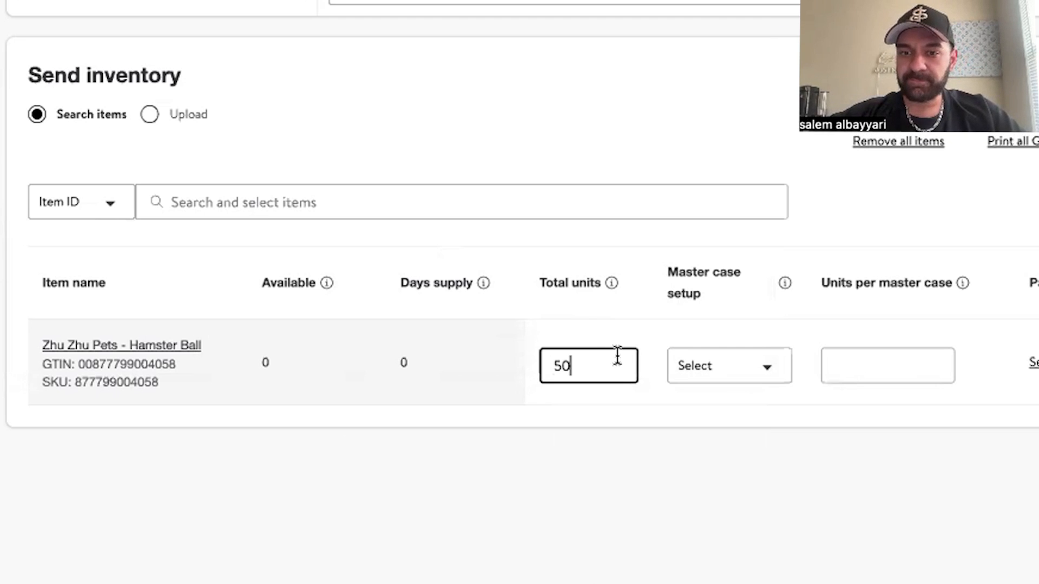
click(743, 366)
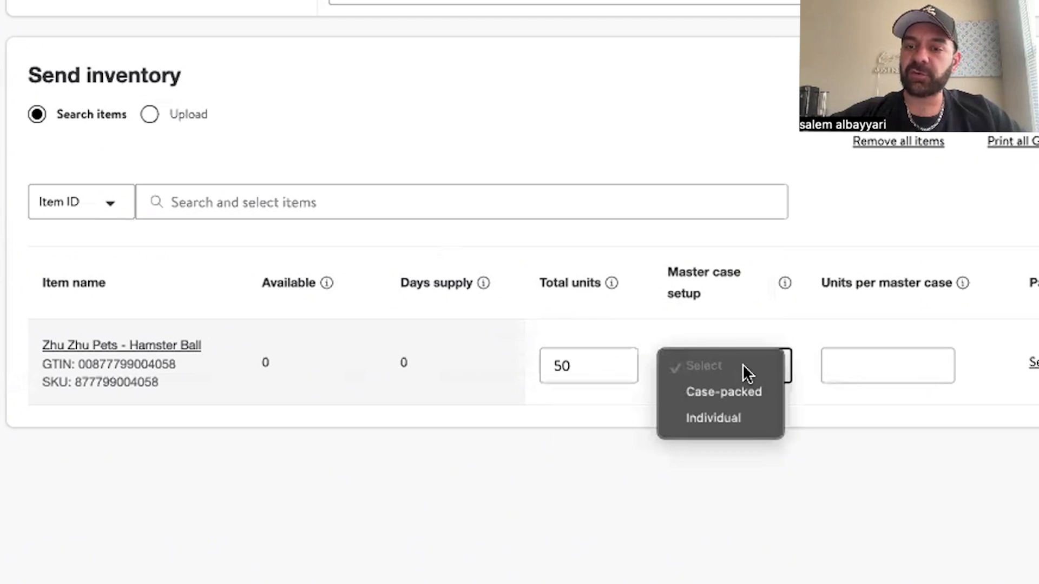
click(786, 290)
mouse_move(784, 284)
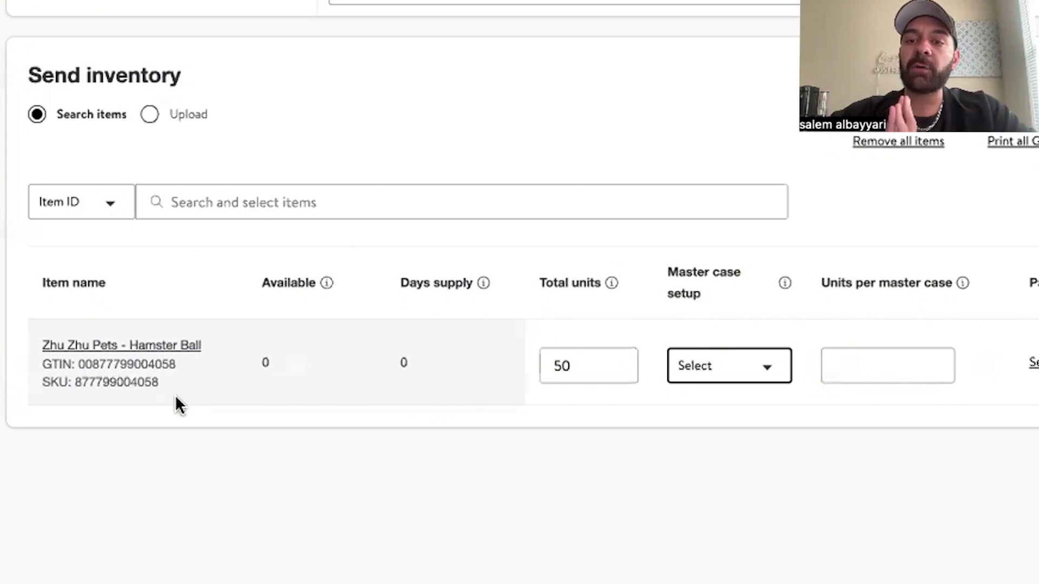
click(693, 375)
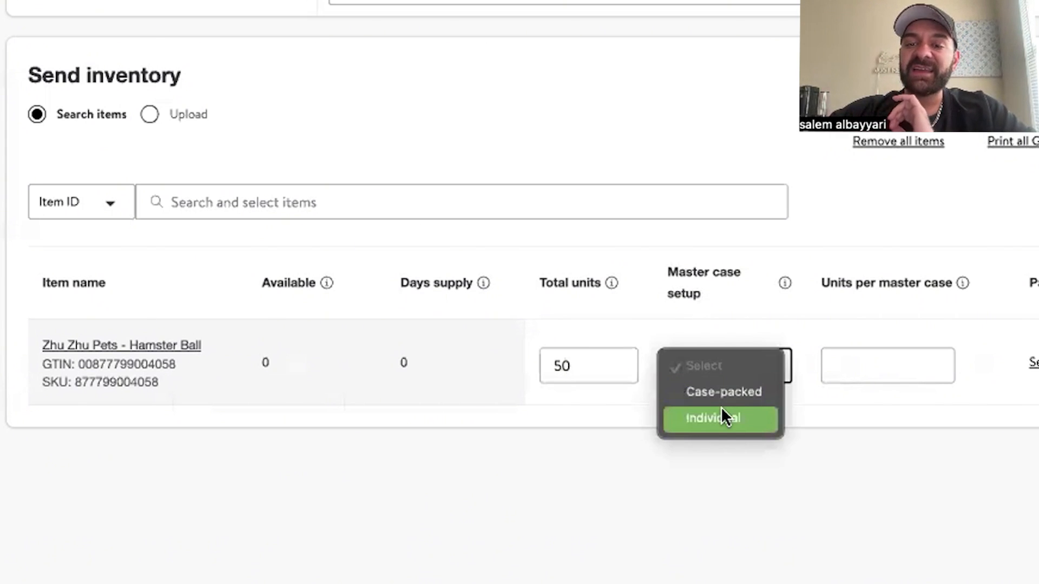
click(722, 409)
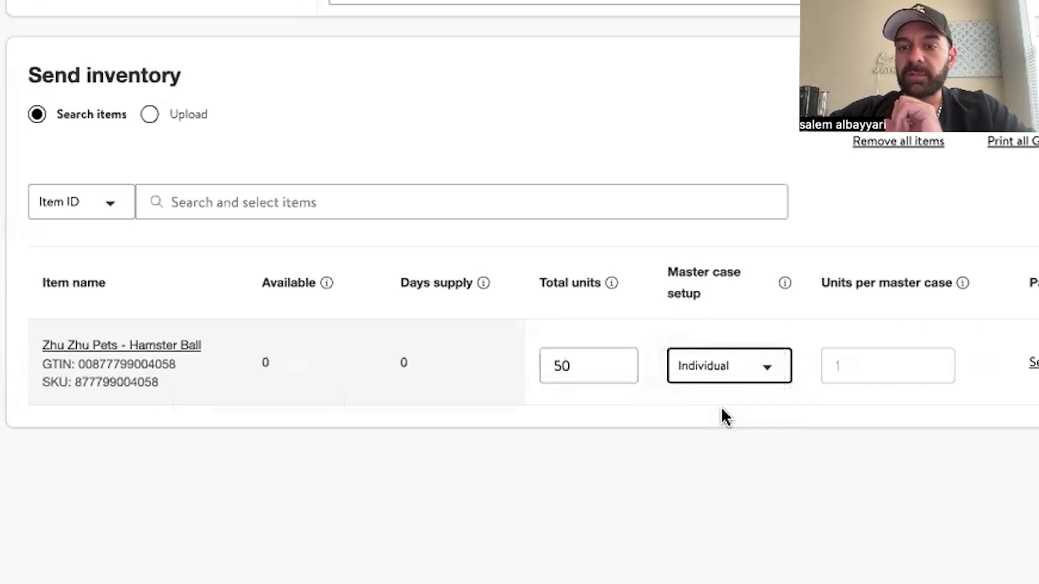
- Generate the hamster ball's printable item label in the 1in x 2in size and close the label document
click(774, 399)
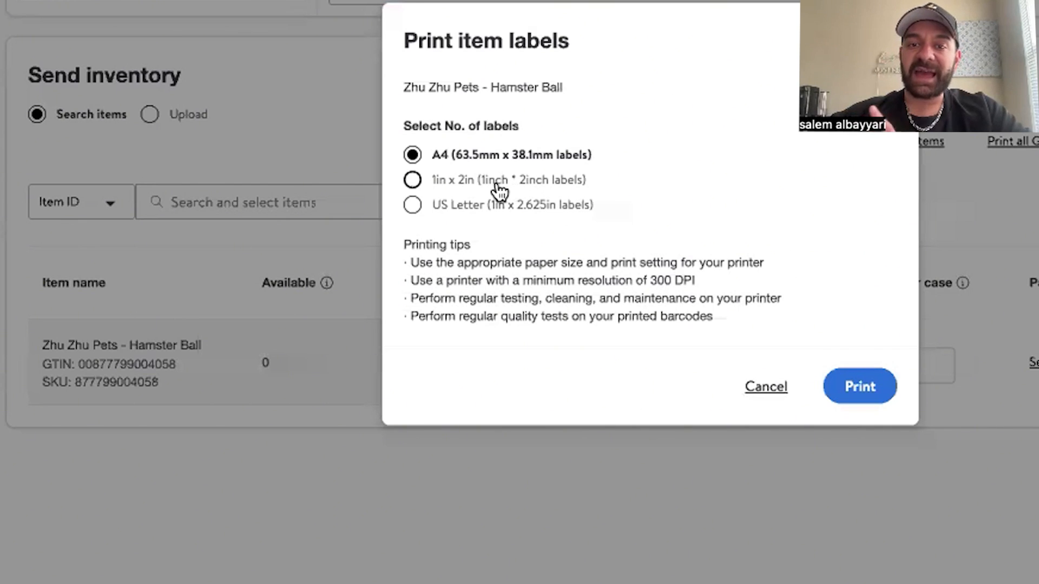
click(497, 184)
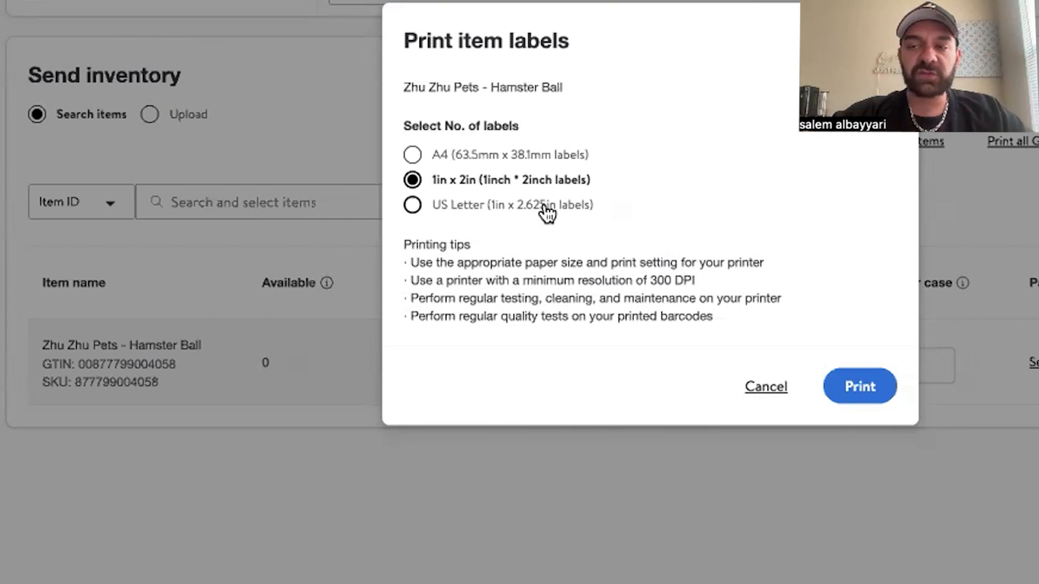
click(869, 388)
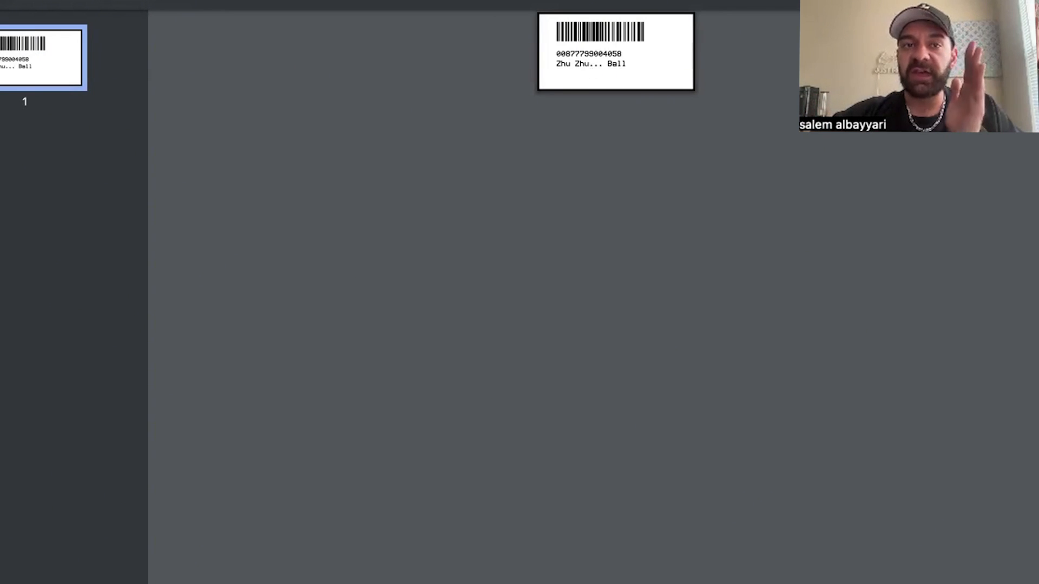
key(super+w)
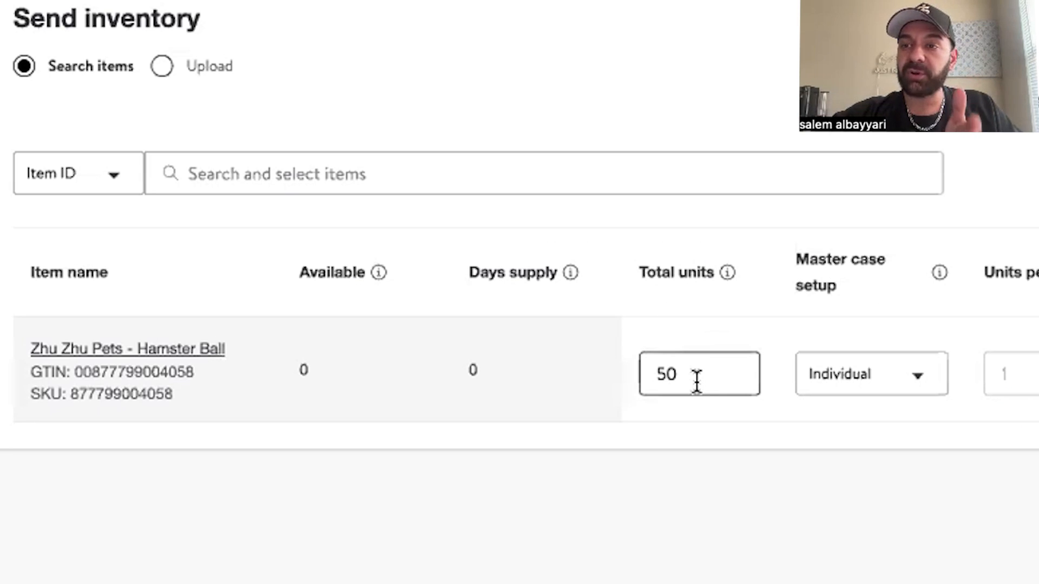
- Add the Zero Automatic Dishwasher Tablets from the catalog to the order by Item ID 124432975, with 25 total units
key(ctrl+Tab)
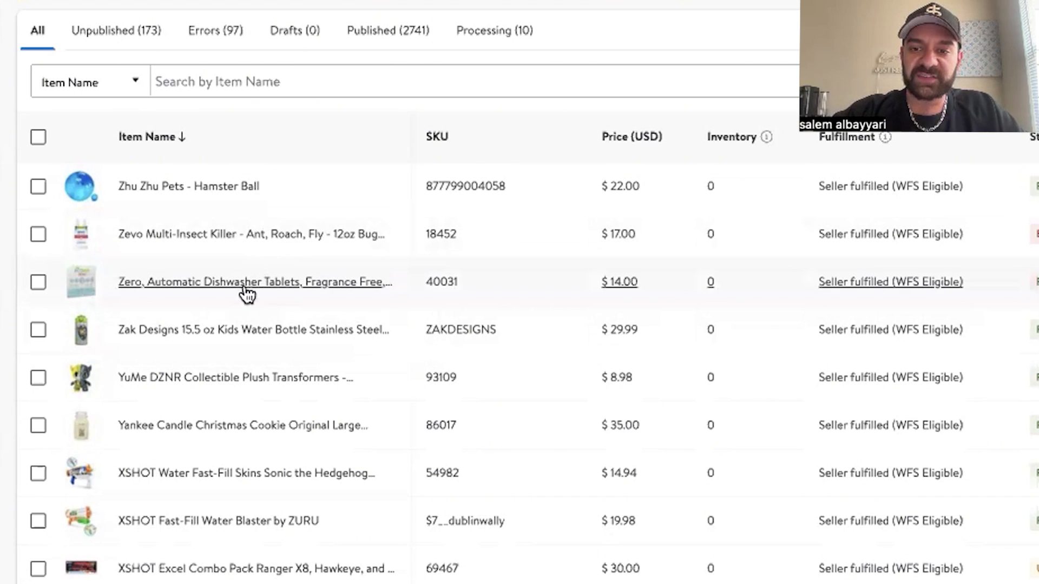
mouse_move(220, 294)
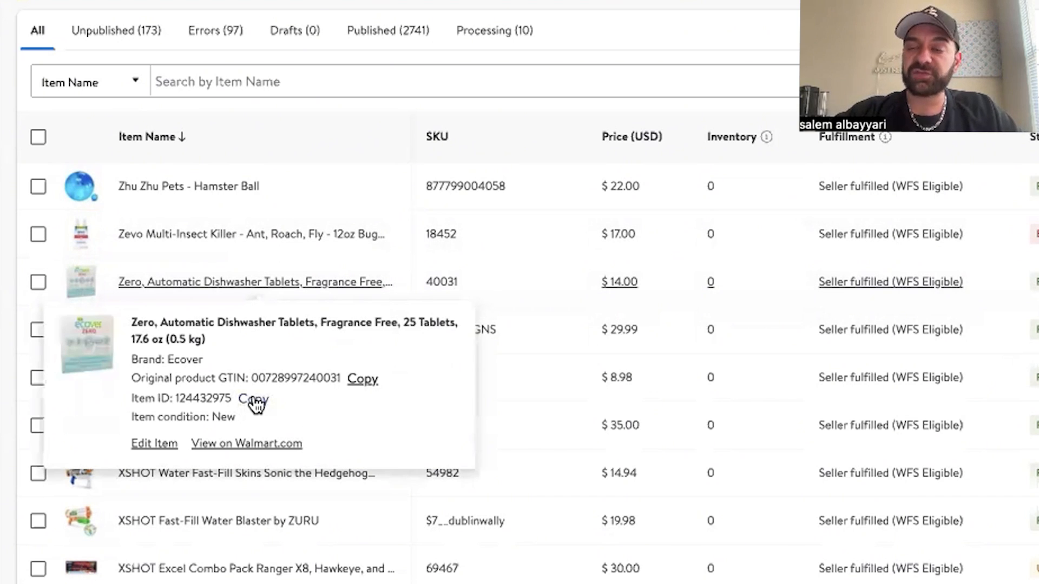
click(254, 404)
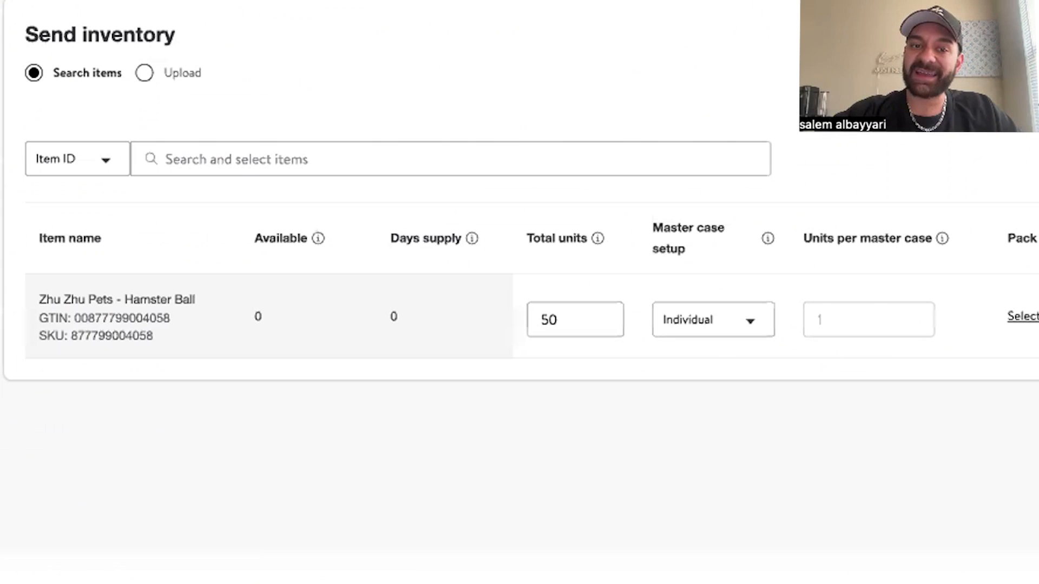
click(233, 171)
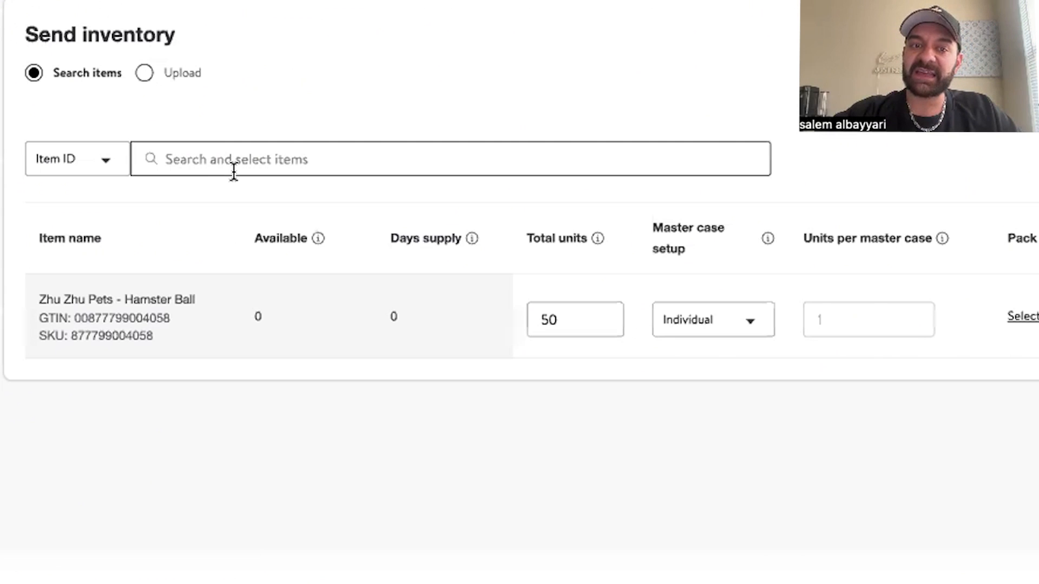
key(super+v)
click(655, 407)
text(25)
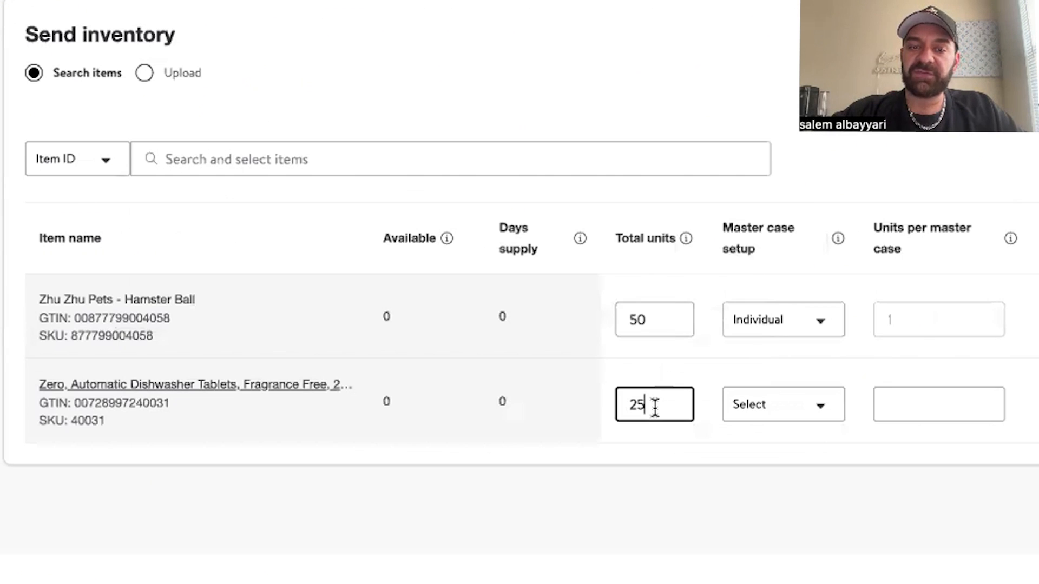
key(super+a)
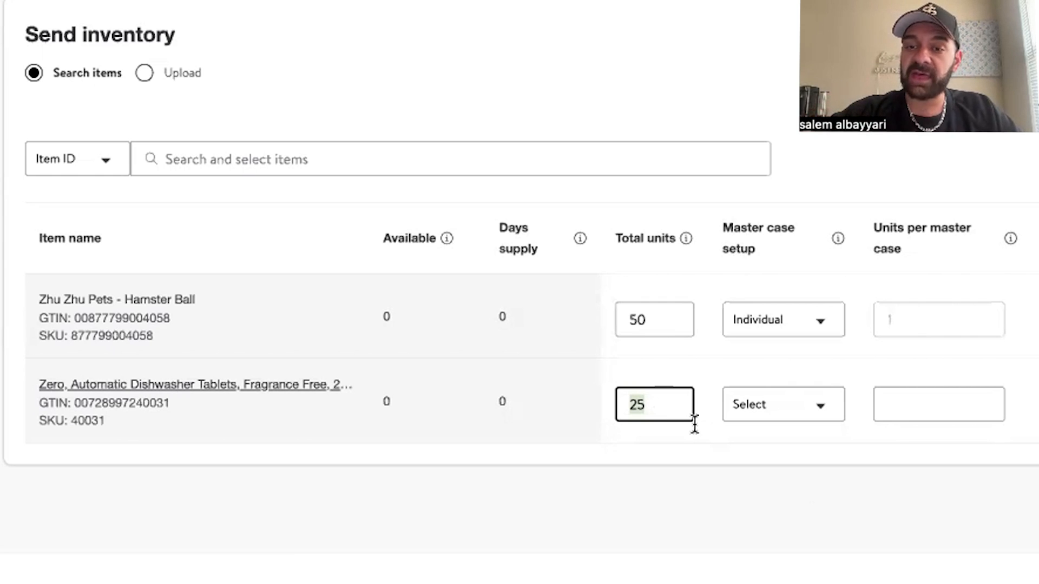
- Submit the two-item inventory list and confirm creation of the inbound order
click(909, 485)
click(997, 559)
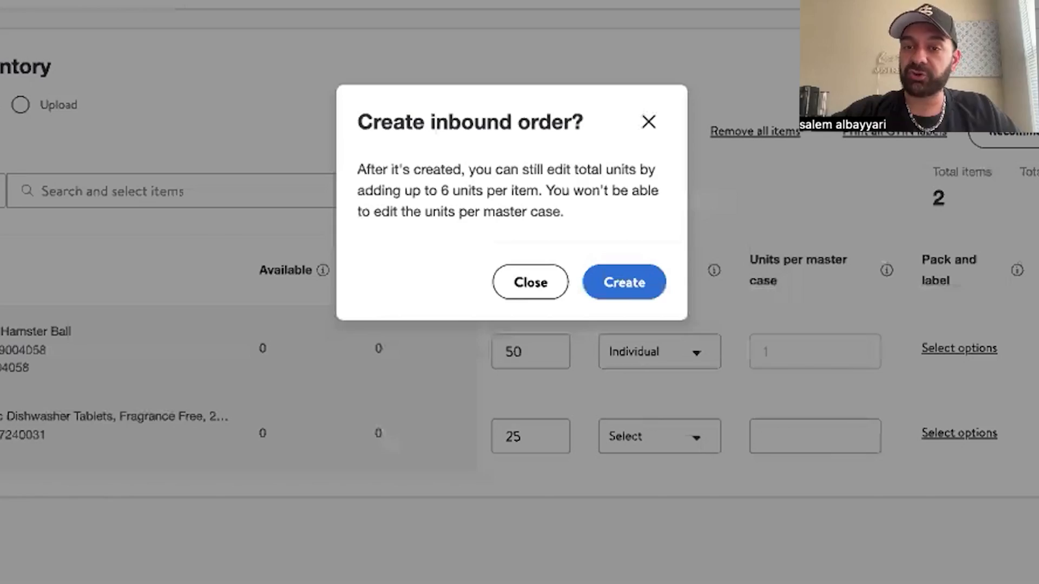
click(624, 281)
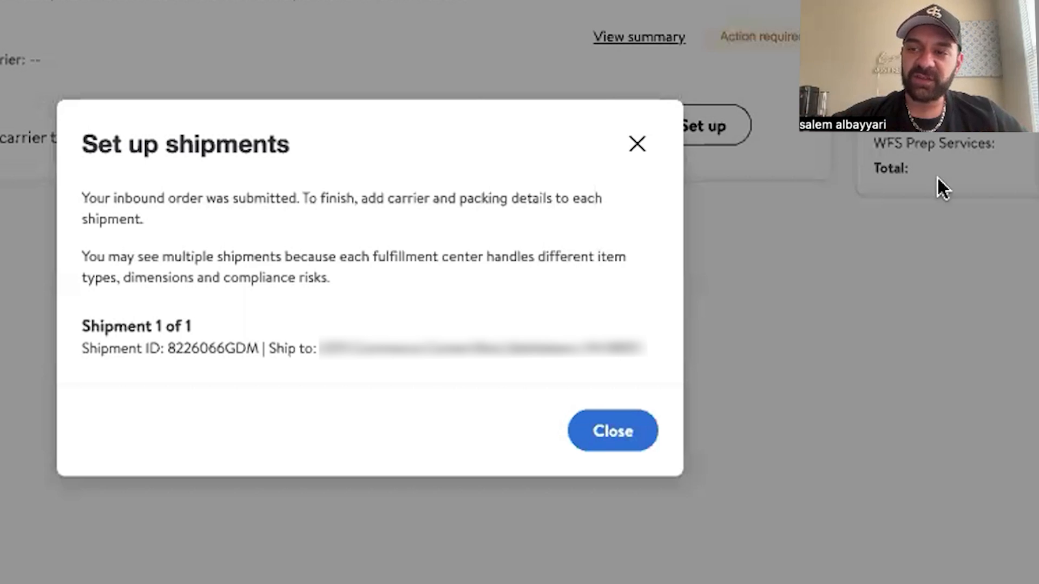
- Dismiss the shipment notice, start setting up the shipment and continue from its item details to the price estimate
click(638, 144)
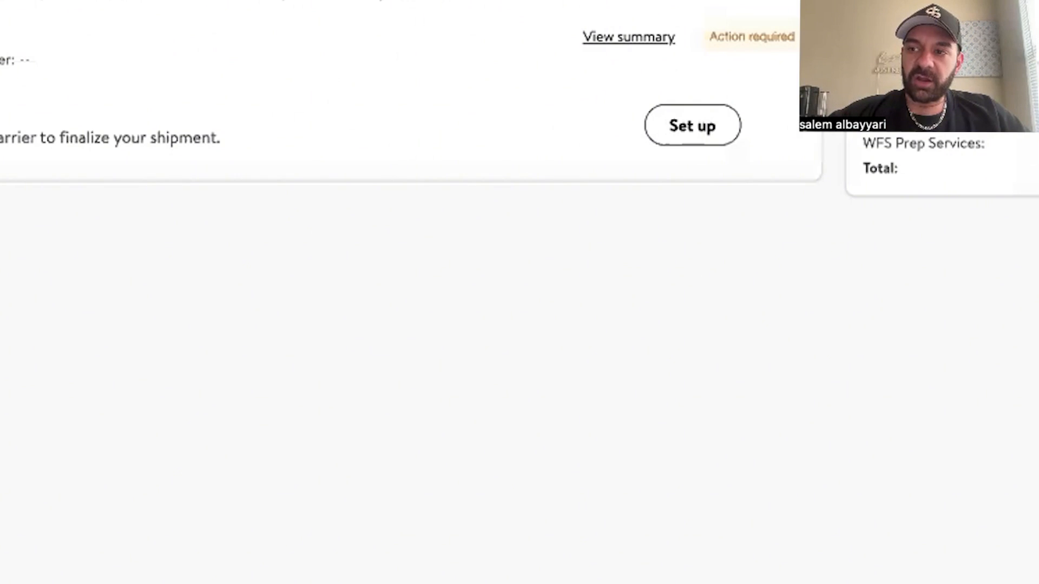
click(692, 130)
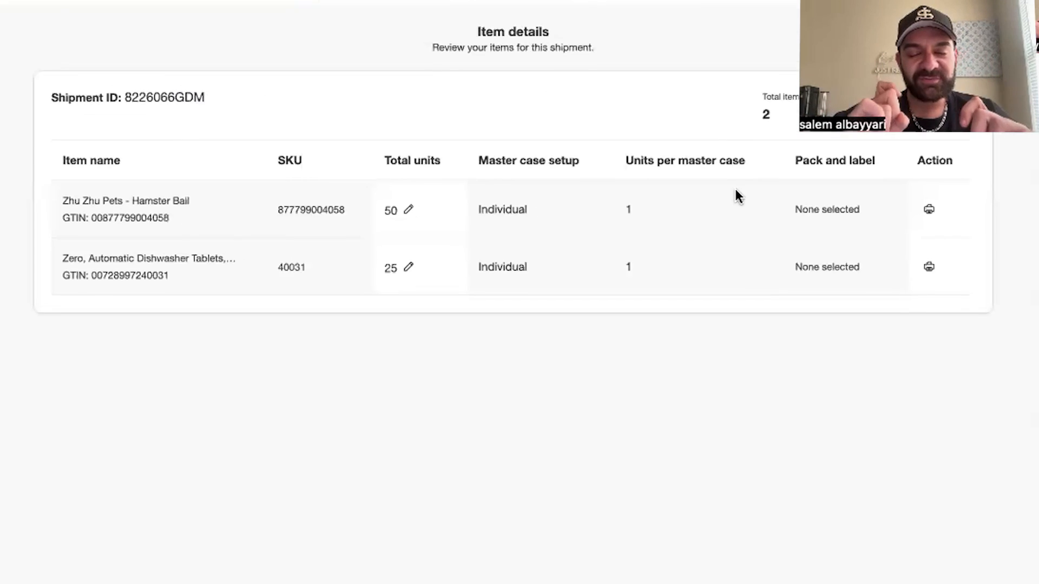
click(982, 560)
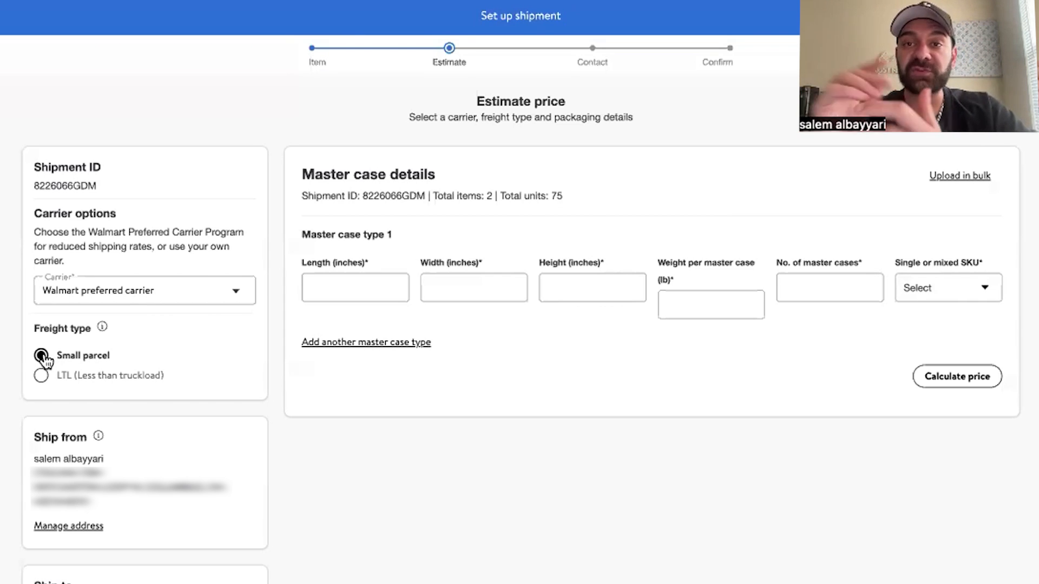
- Compare the LTL and small parcel freight types, choose small parcel, and enter a 24 x 16 x 19 inch master case weighing 43 lb
click(43, 376)
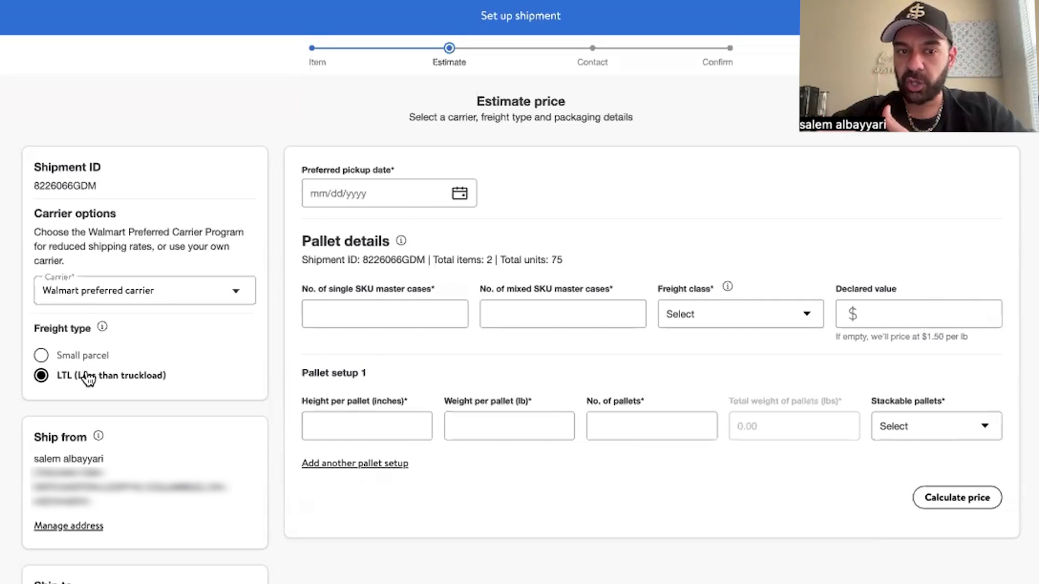
click(58, 360)
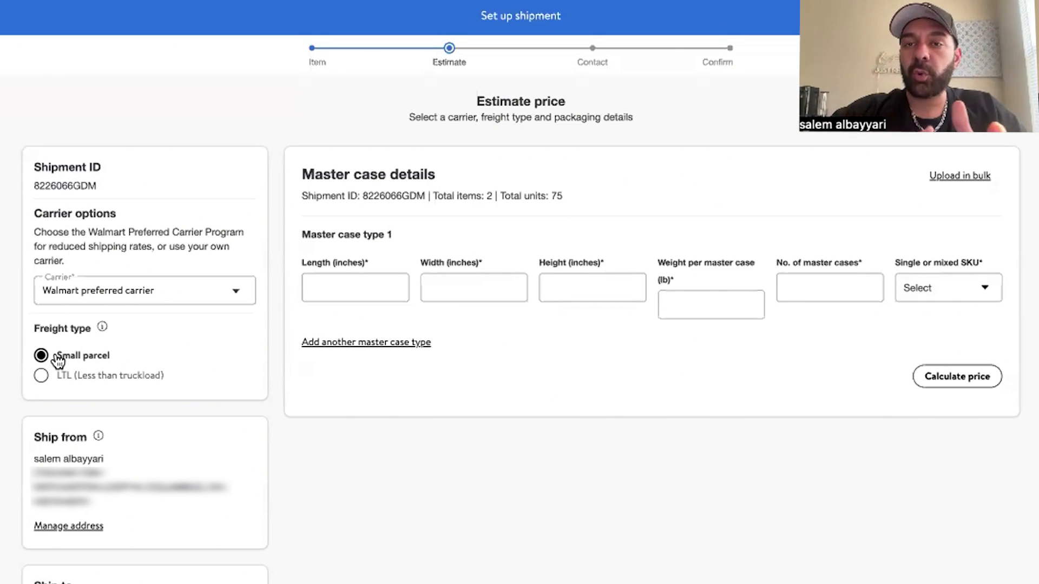
click(356, 286)
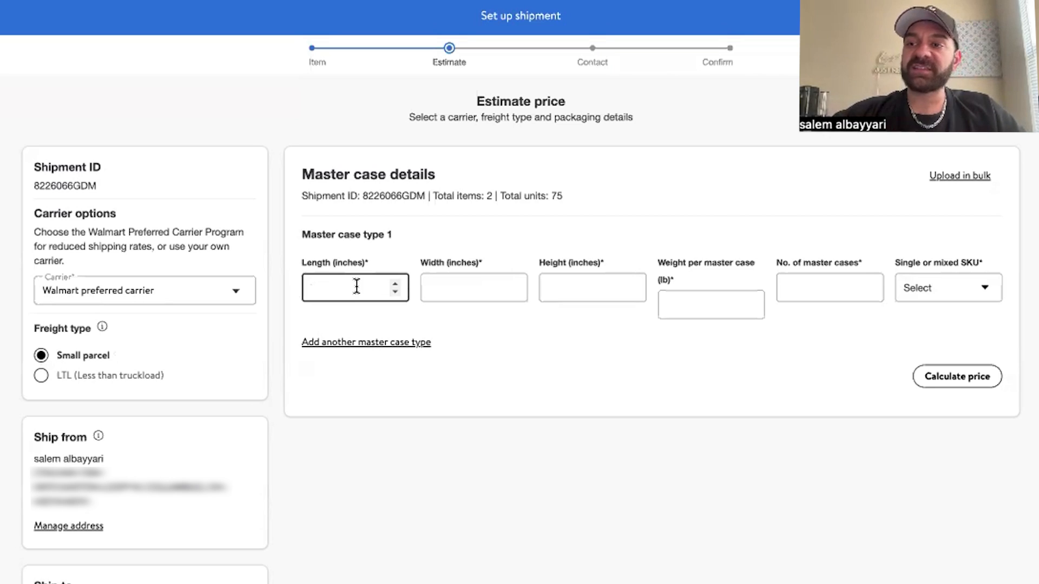
text(24)
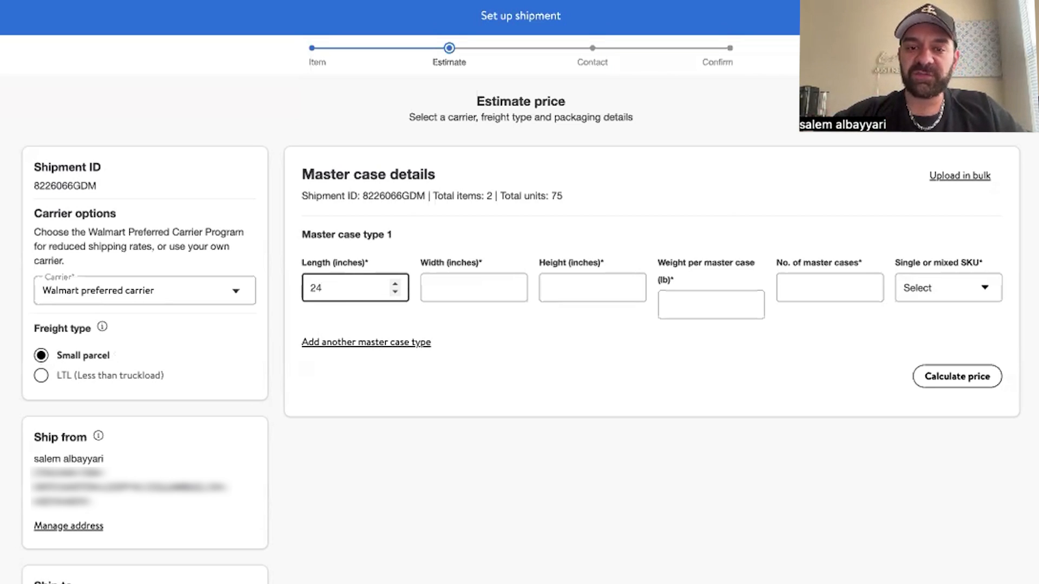
key(Tab)
text(16)
key(Tab)
text(19)
key(Tab)
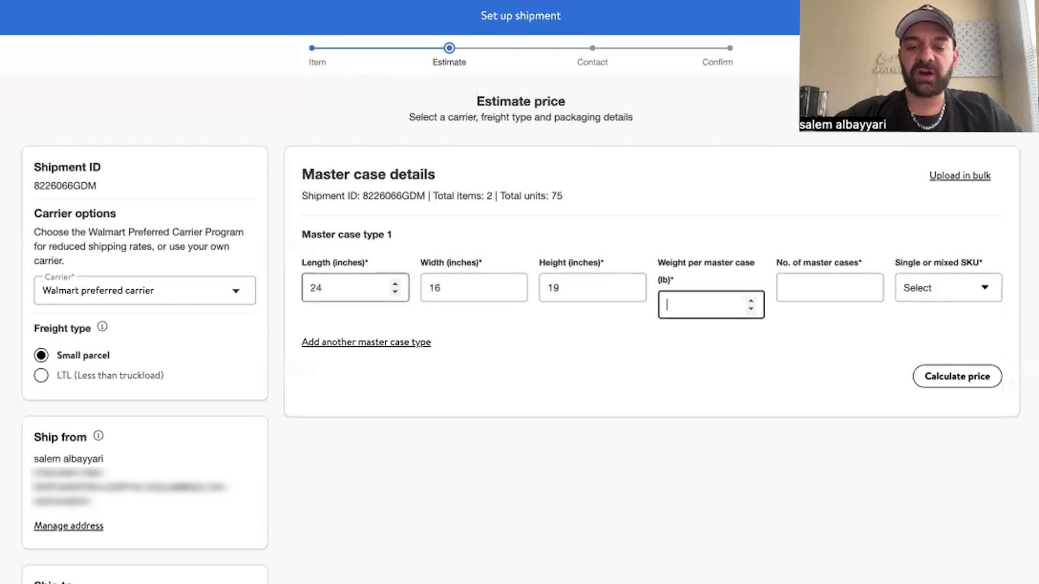
text(43)
key(Tab)
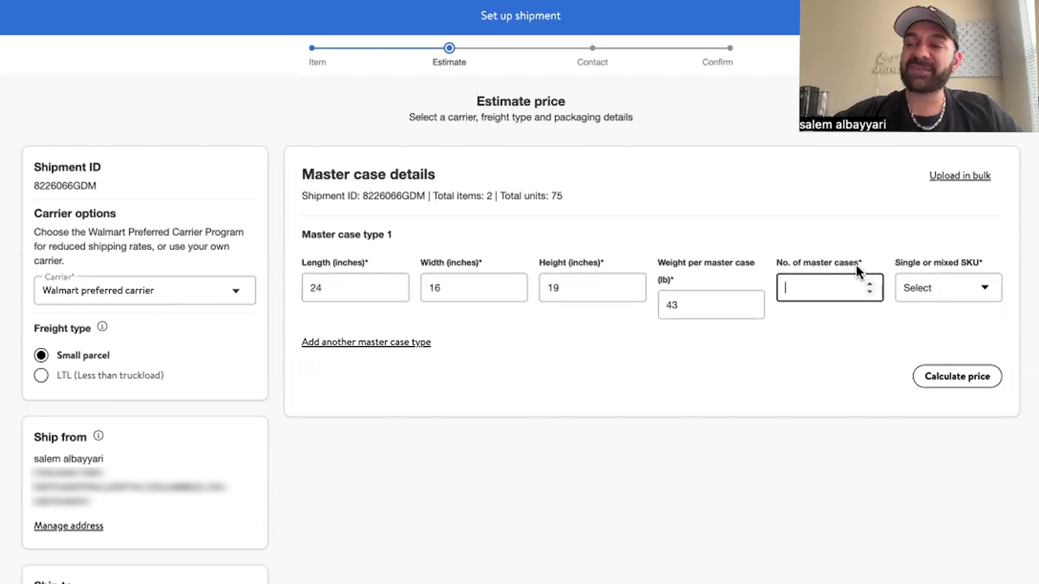
- Set the number of master cases to 1, classify the case as Mixed SKU, and calculate the shipping price
text(1)
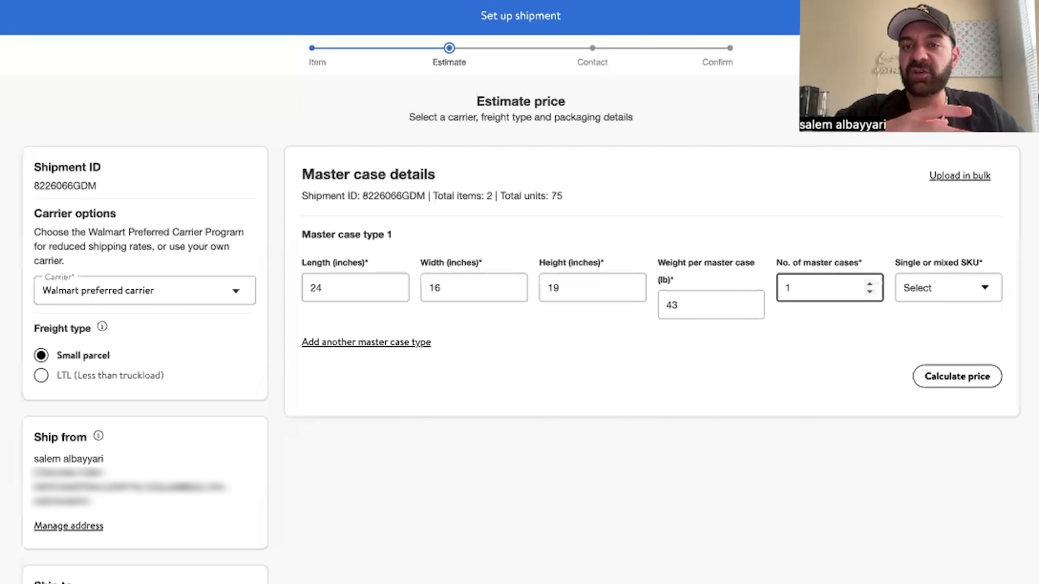
click(943, 240)
click(940, 301)
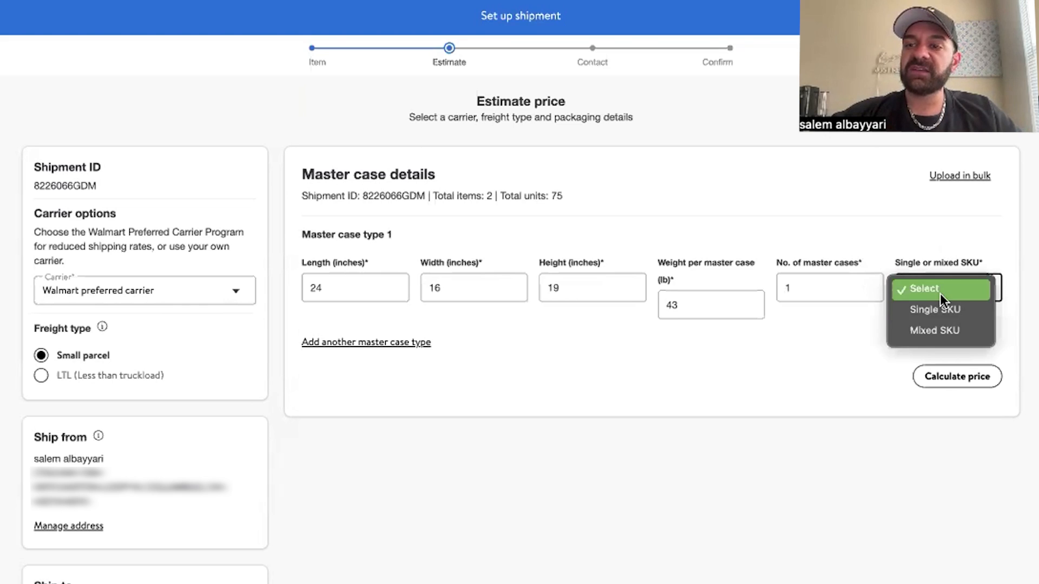
click(940, 336)
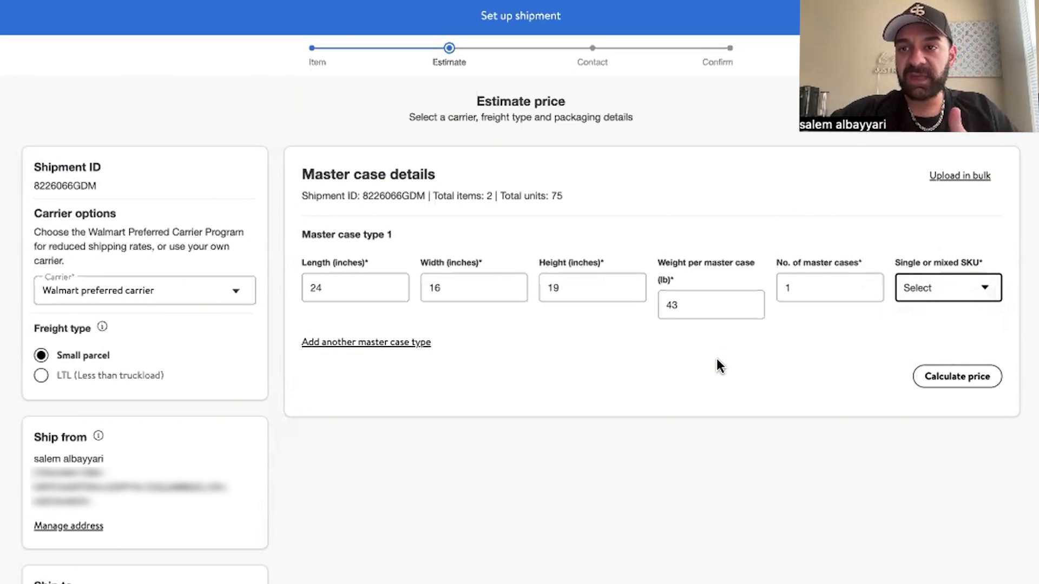
click(955, 280)
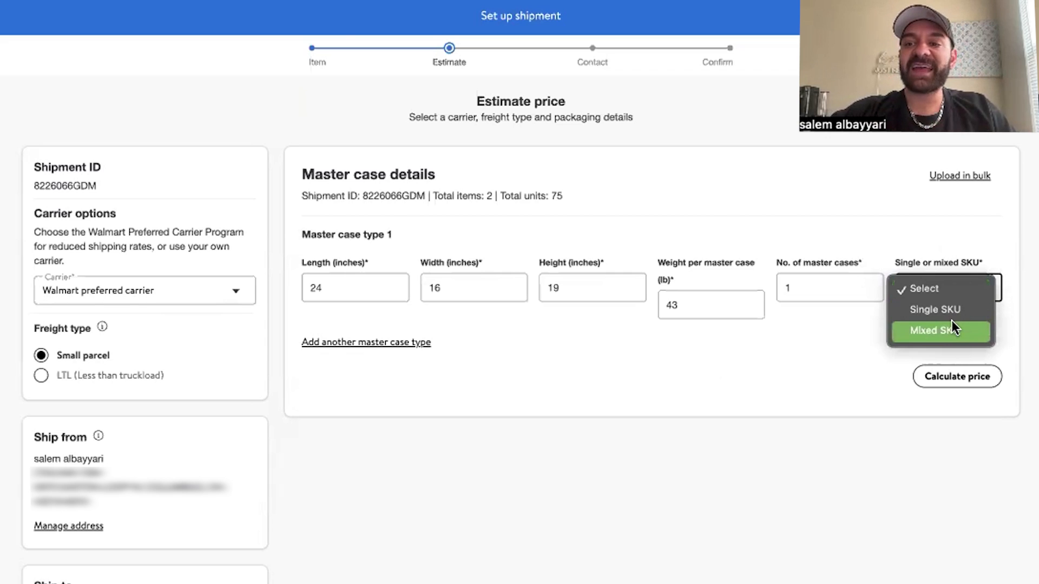
click(951, 320)
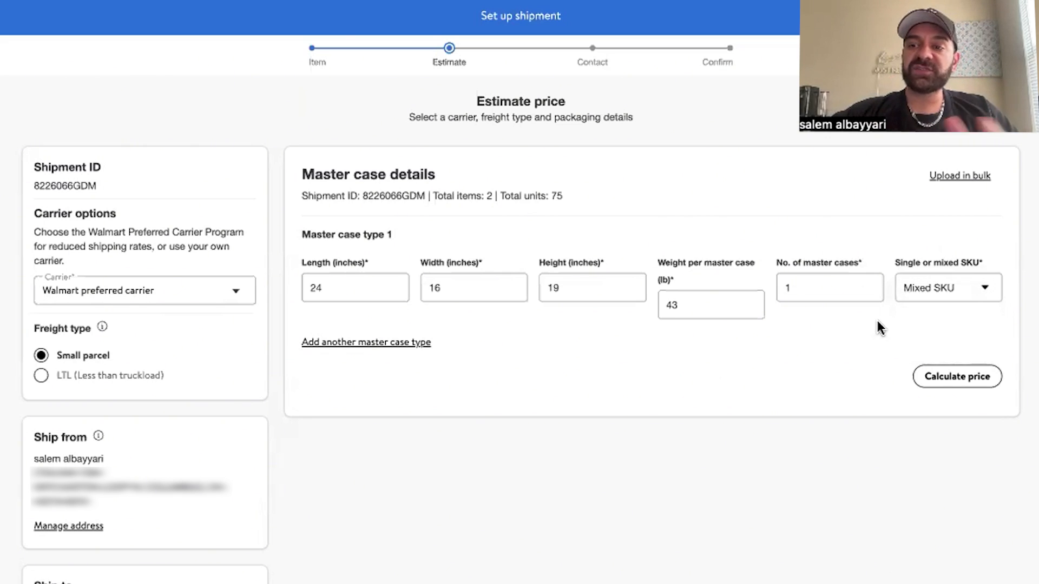
click(955, 385)
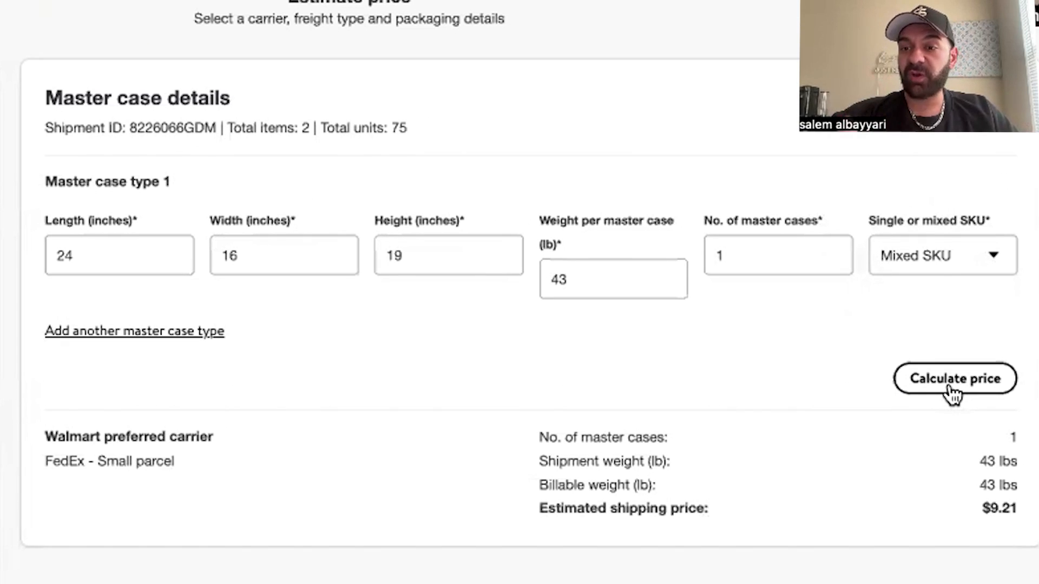
drag(1017, 509, 487, 430)
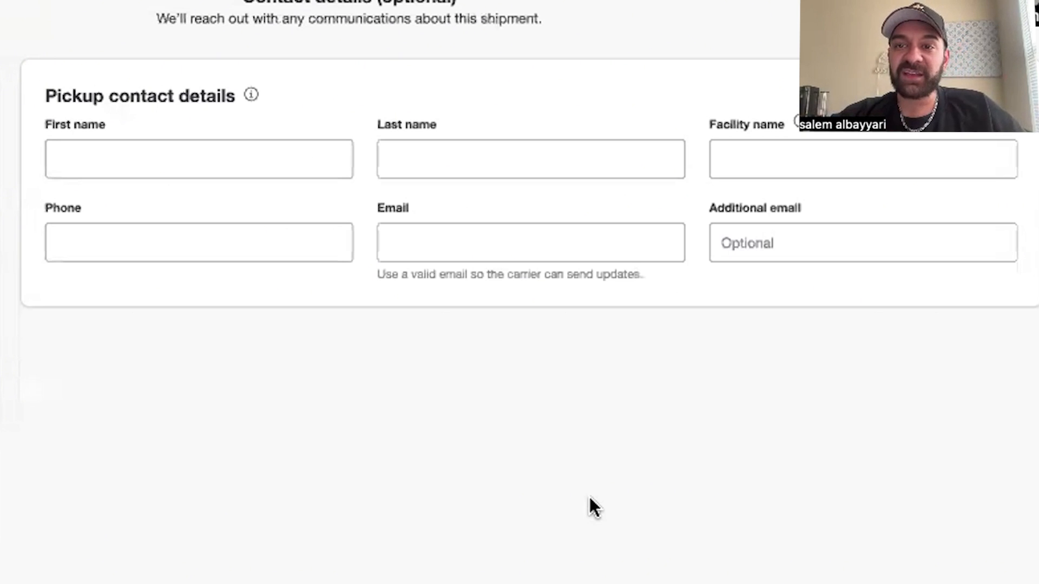
- Leave the optional pickup contact details blank, accept the price estimate and carrier terms, and confirm the shipment
click(224, 160)
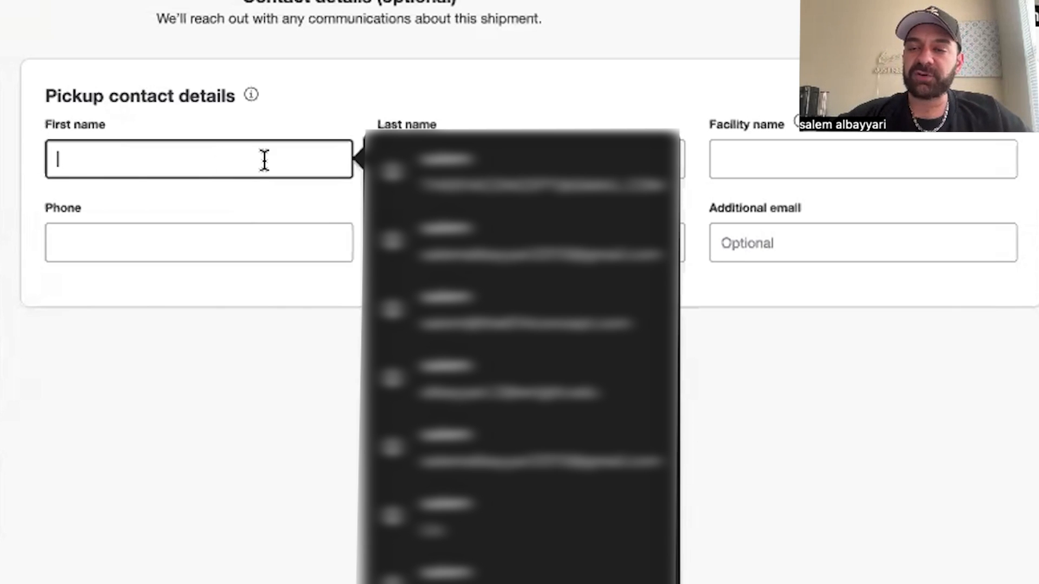
click(951, 310)
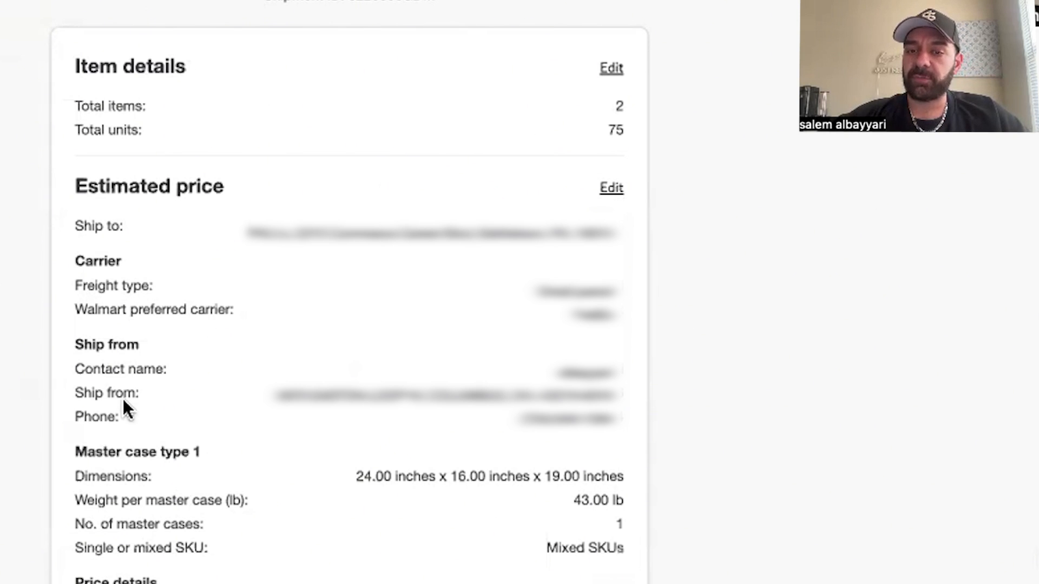
click(327, 516)
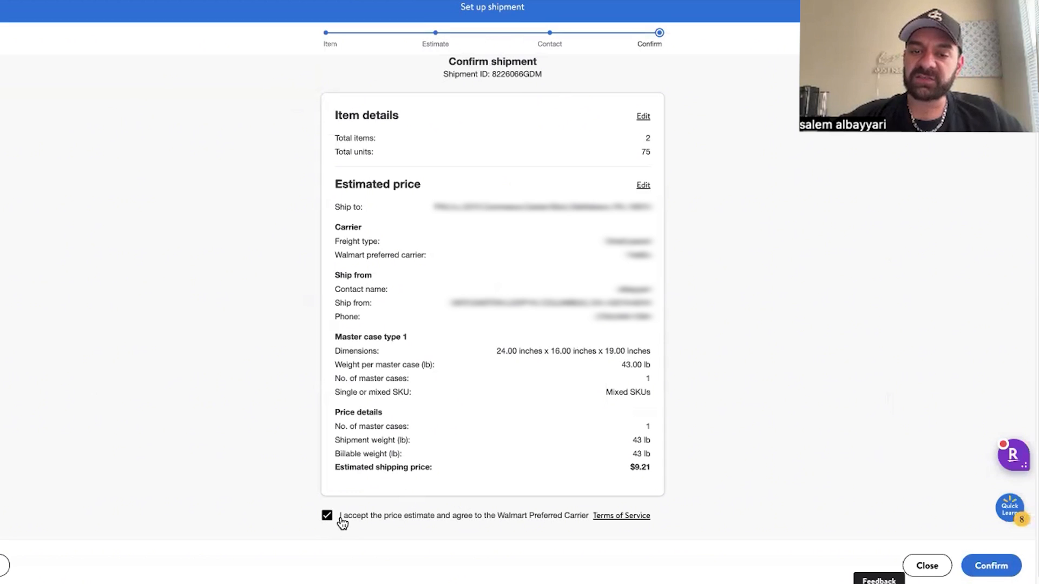
click(991, 565)
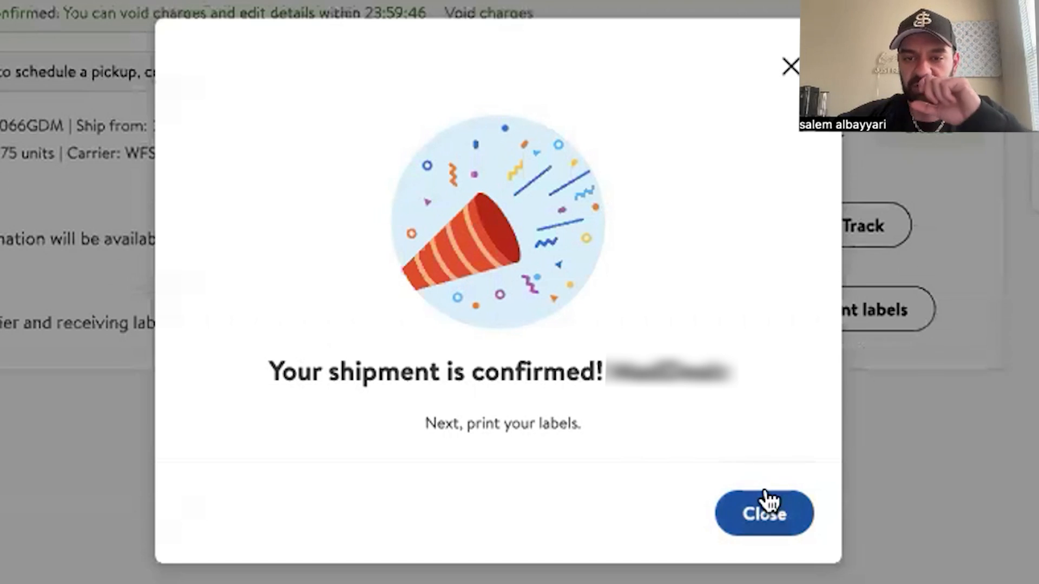
click(778, 535)
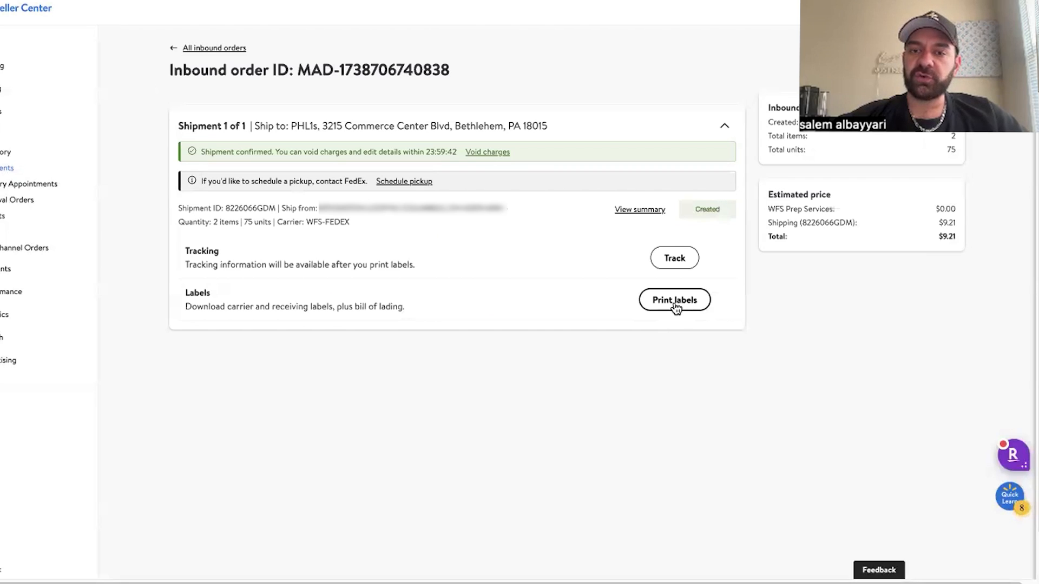
- In the shipment's label printing options, set ship date 02/05/2025 and receiving label format PDF: 4 in. x 6 in., and close them
click(654, 306)
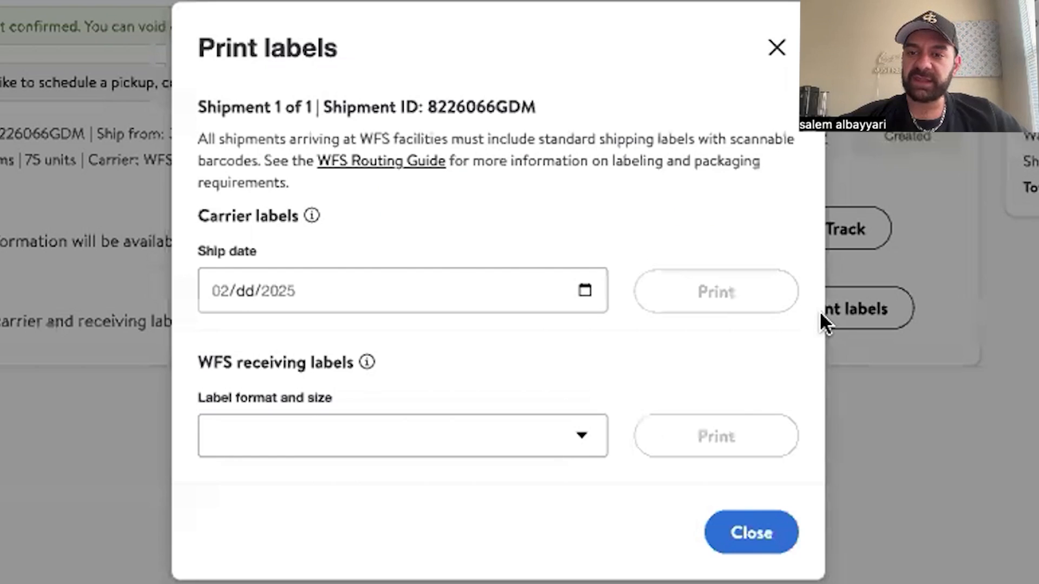
click(584, 292)
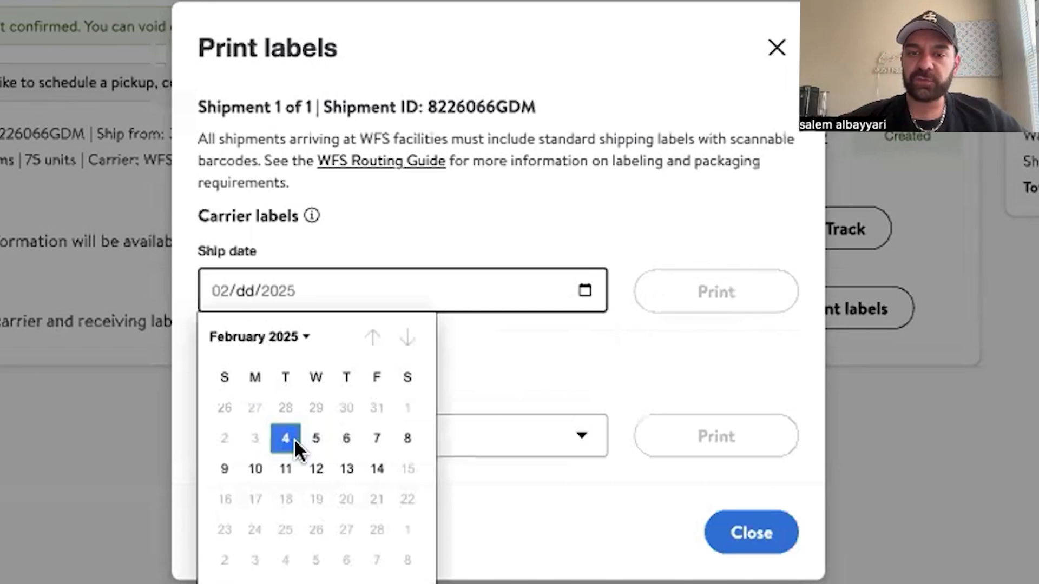
click(313, 440)
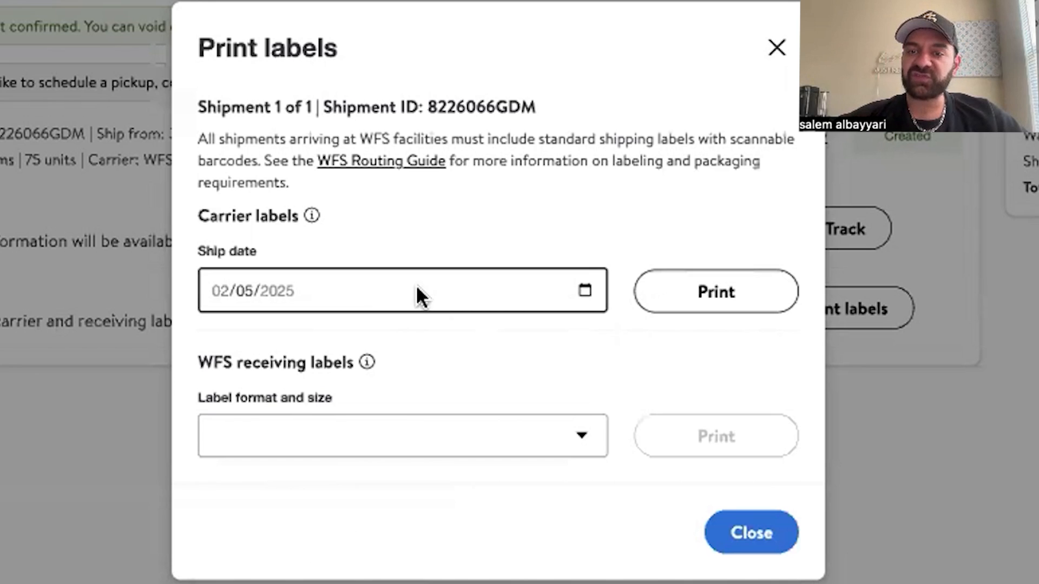
click(436, 433)
click(426, 475)
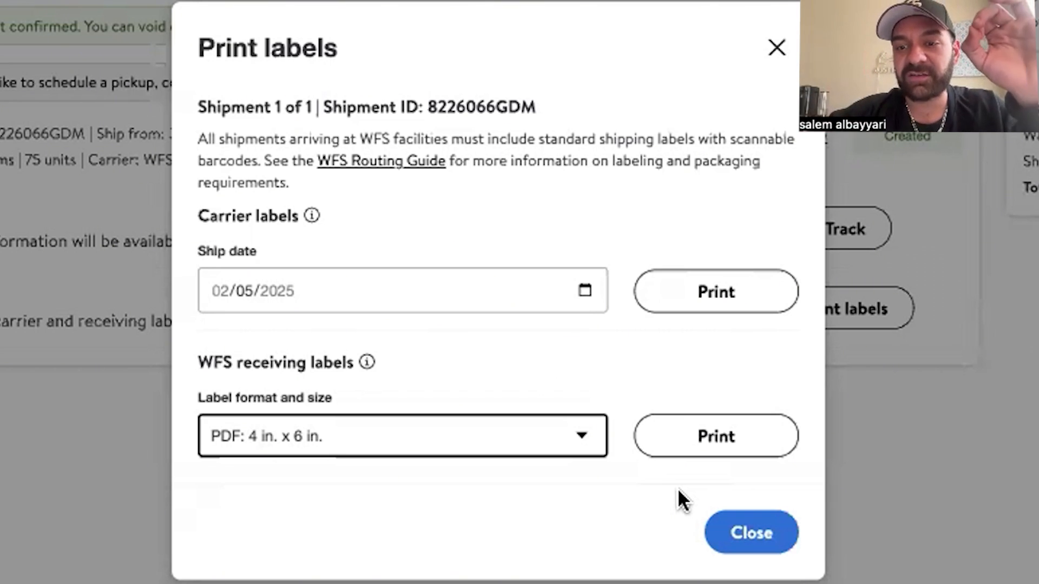
click(752, 533)
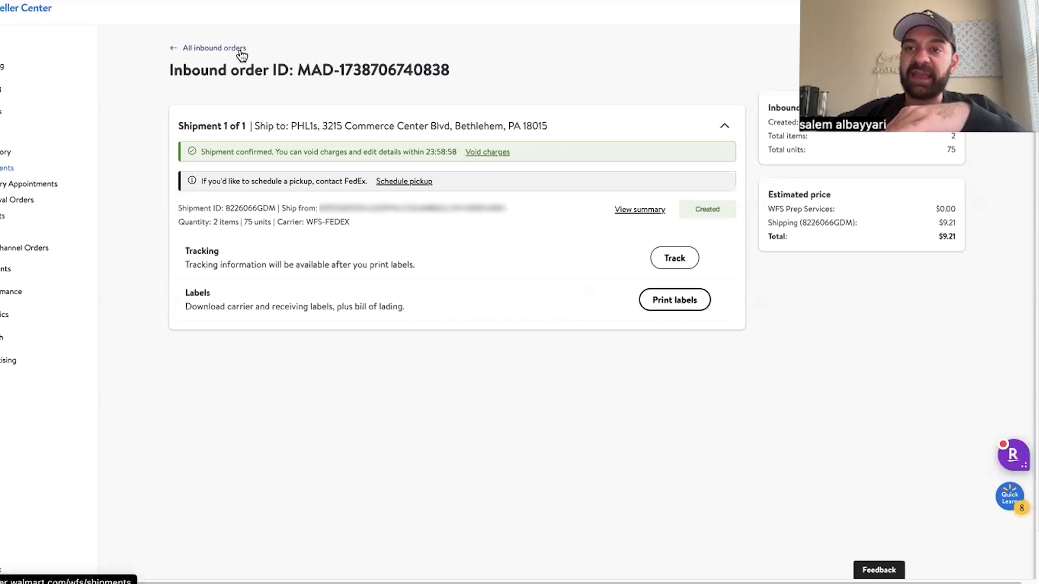